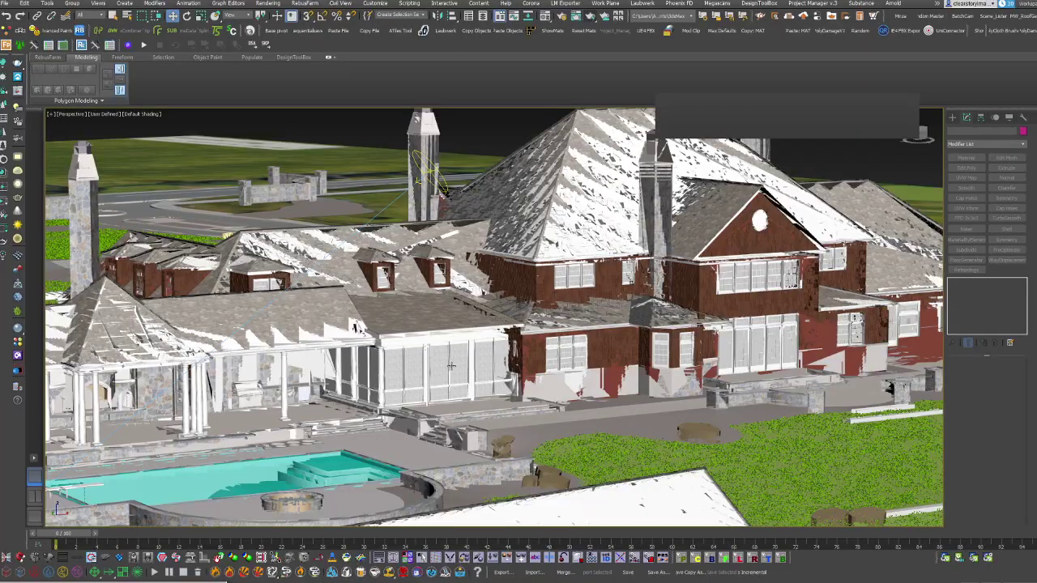
# Step: Examine the flickering roof, wall and window surfaces of the house from near and far in the perspective view
pyautogui.scroll(-8, 463, 331)
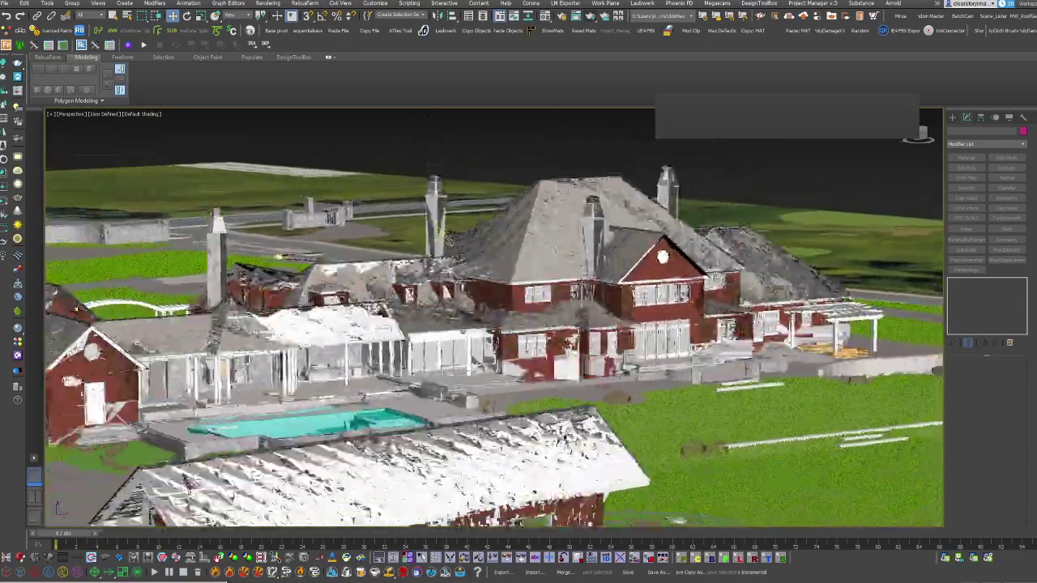
pyautogui.scroll(10, 463, 331)
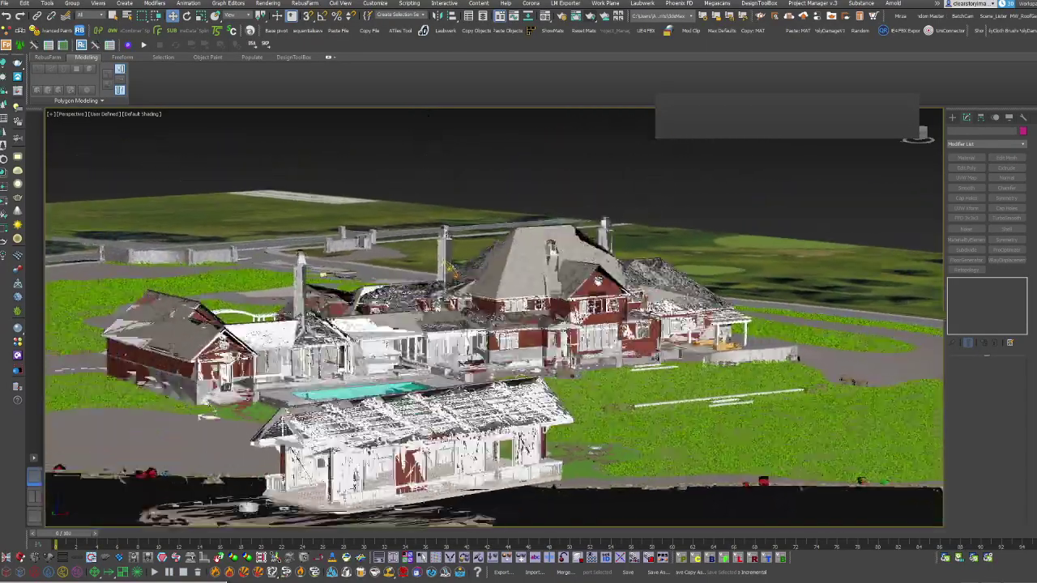
pyautogui.scroll(-10, 463, 331)
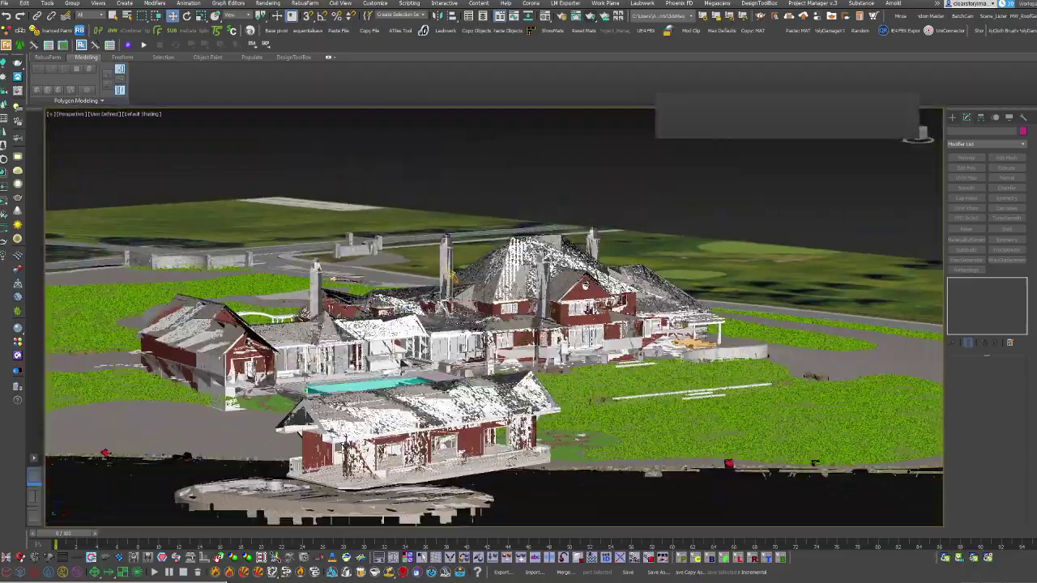
pyautogui.keyDown('alt'); pyautogui.moveTo(454, 277); pyautogui.dragTo(554, 174, button='middle'); pyautogui.keyUp('alt')
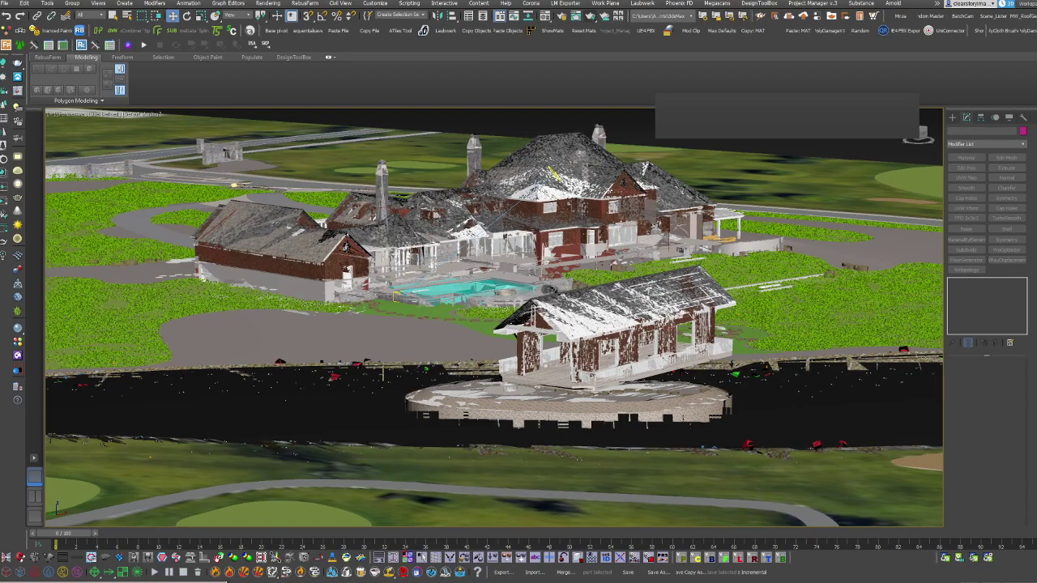
pyautogui.scroll(3, 554, 172)
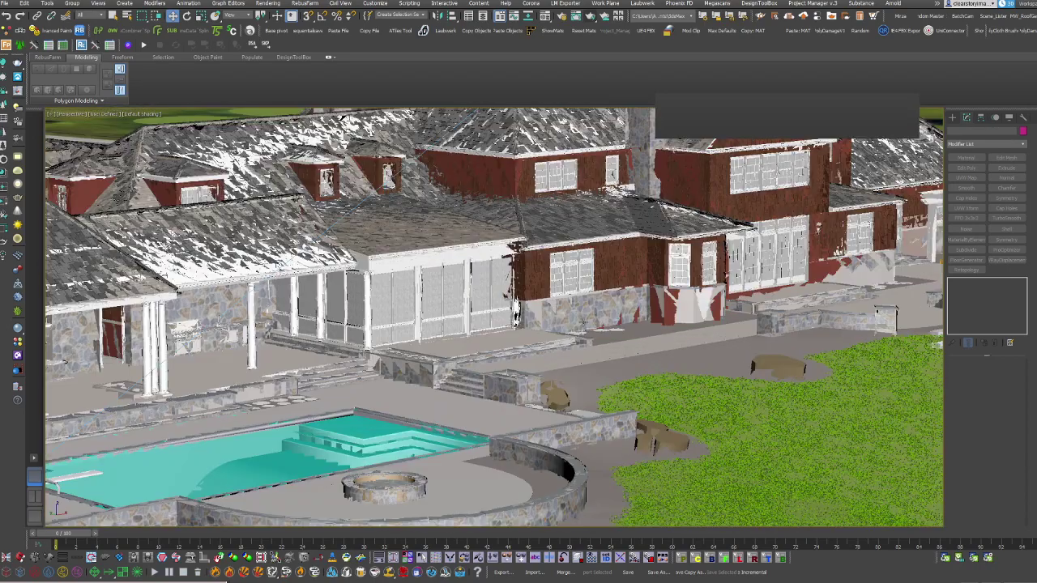
pyautogui.scroll(4, 585, 318)
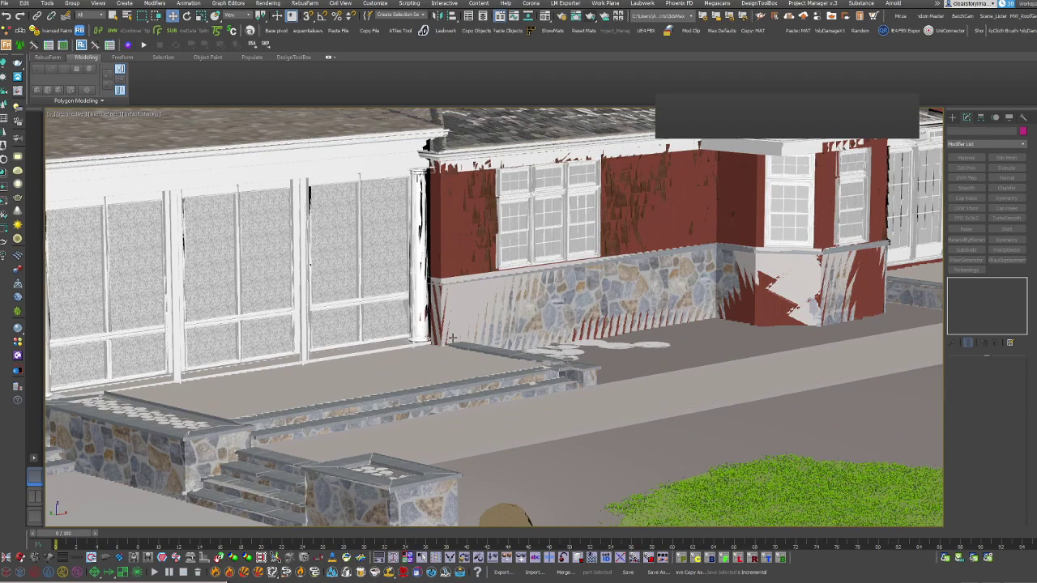
pyautogui.keyDown('alt'); pyautogui.moveTo(585, 336); pyautogui.dragTo(580, 452, button='middle'); pyautogui.keyUp('alt')
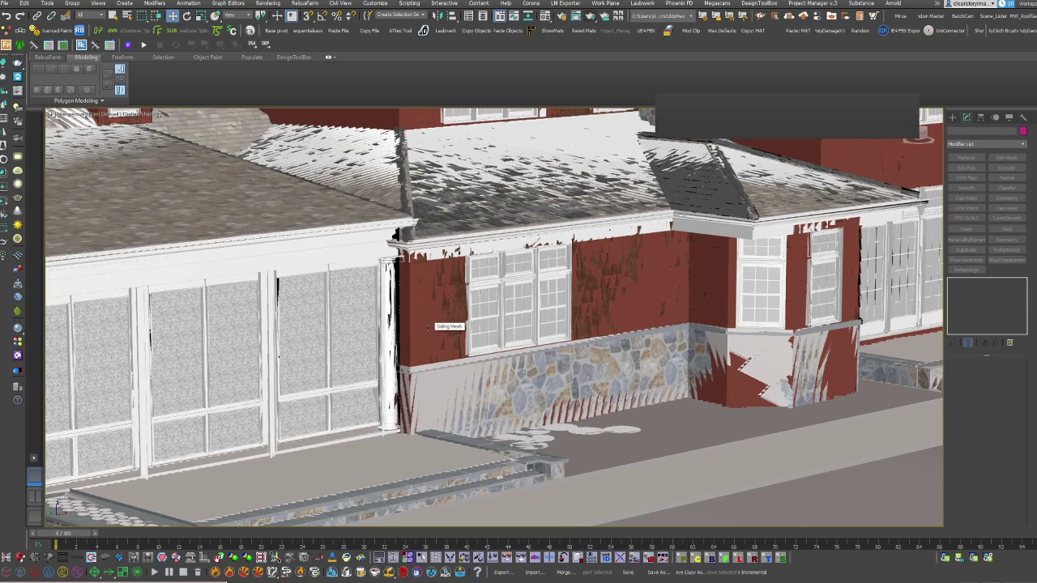
pyautogui.scroll(-5, 428, 328)
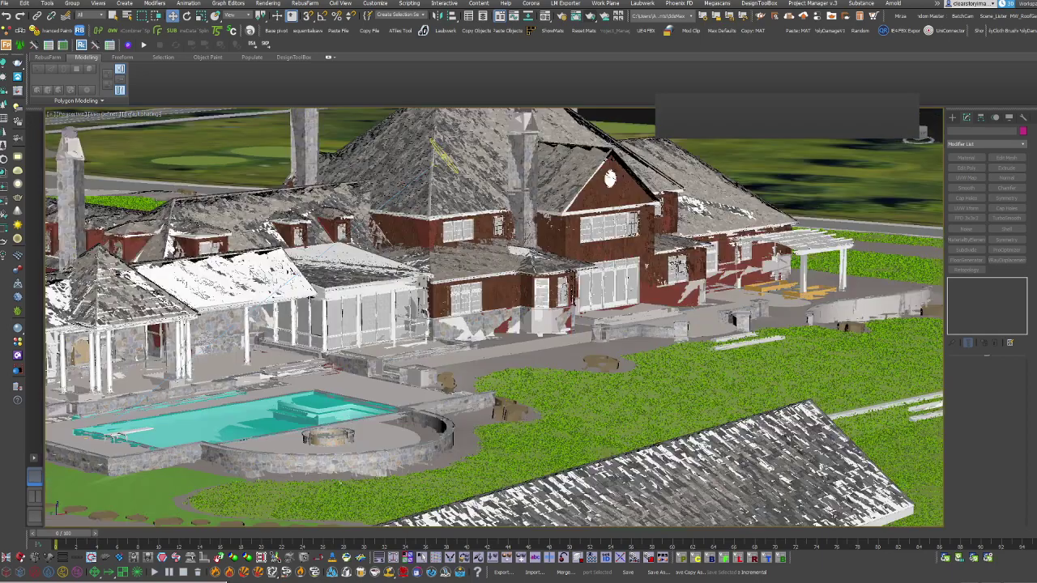
pyautogui.scroll(-10, 458, 279)
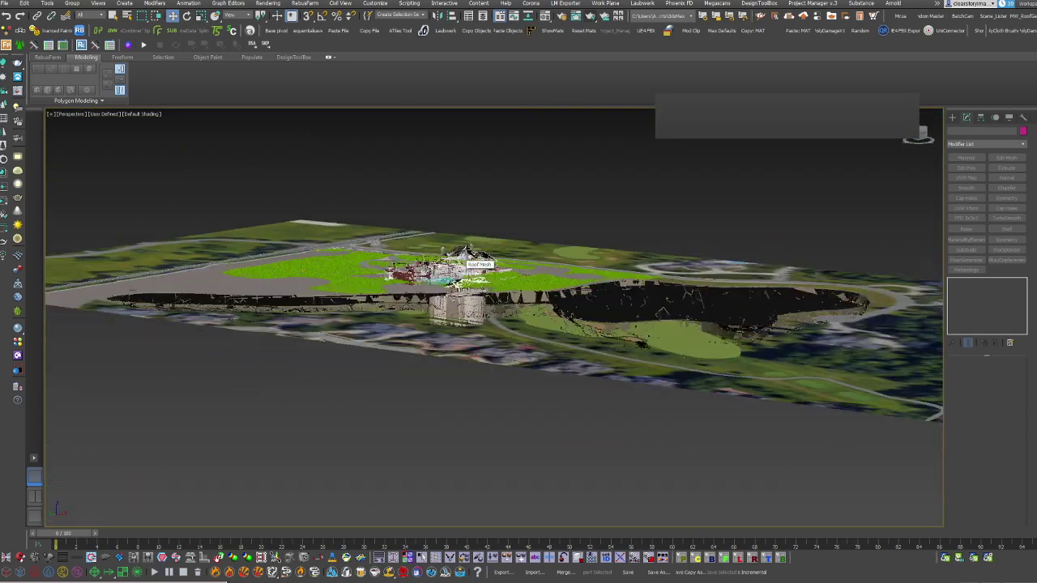
# Step: Examine the full extent of the site terrain around the house and the lake from above
pyautogui.keyDown('alt'); pyautogui.moveTo(486, 292); pyautogui.dragTo(430, 348, button='middle'); pyautogui.keyUp('alt')
pyautogui.keyDown('alt'); pyautogui.moveTo(695, 349); pyautogui.dragTo(488, 321, button='middle'); pyautogui.keyUp('alt')
pyautogui.scroll(-3, 488, 321)
pyautogui.scroll(-4, 574, 309)
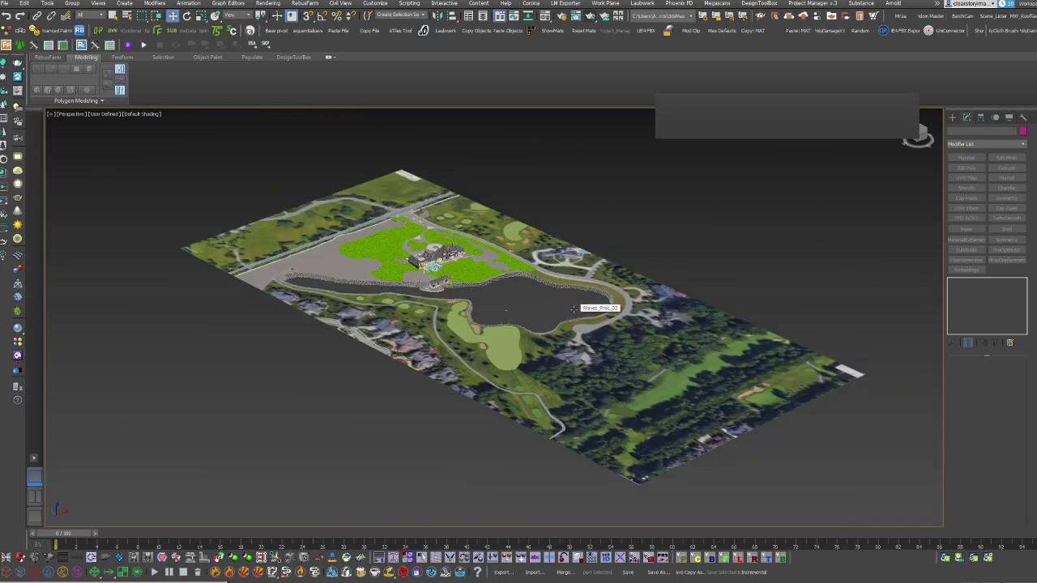
pyautogui.keyDown('alt'); pyautogui.moveTo(574, 309); pyautogui.dragTo(551, 287, button='middle'); pyautogui.keyUp('alt')
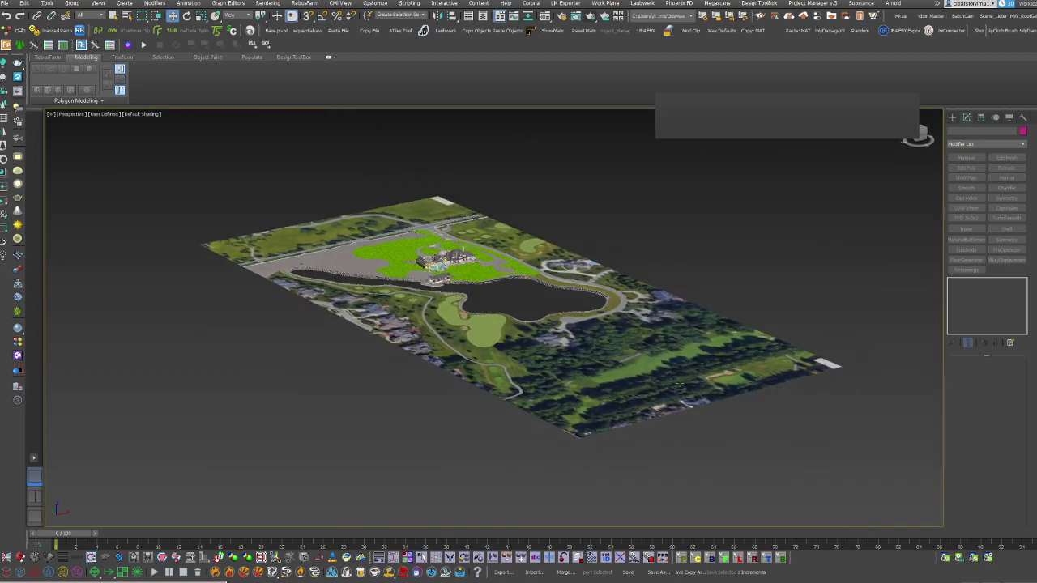
pyautogui.scroll(2, 564, 341)
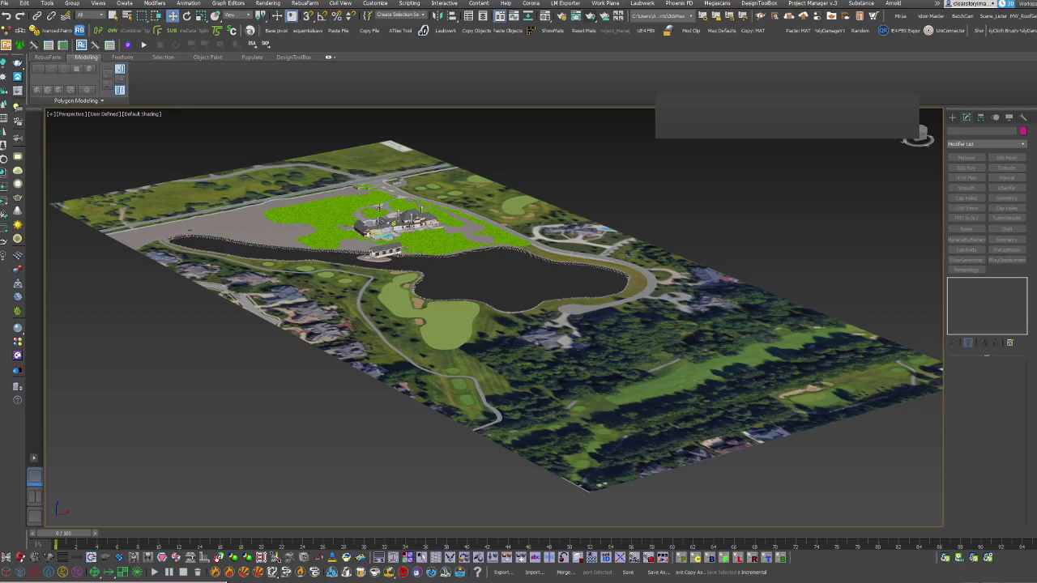
# Step: Inspect the surface flicker on the main house, pool terrace and roofs at several distances
pyautogui.scroll(2, 377, 219)
pyautogui.scroll(6, 376, 219)
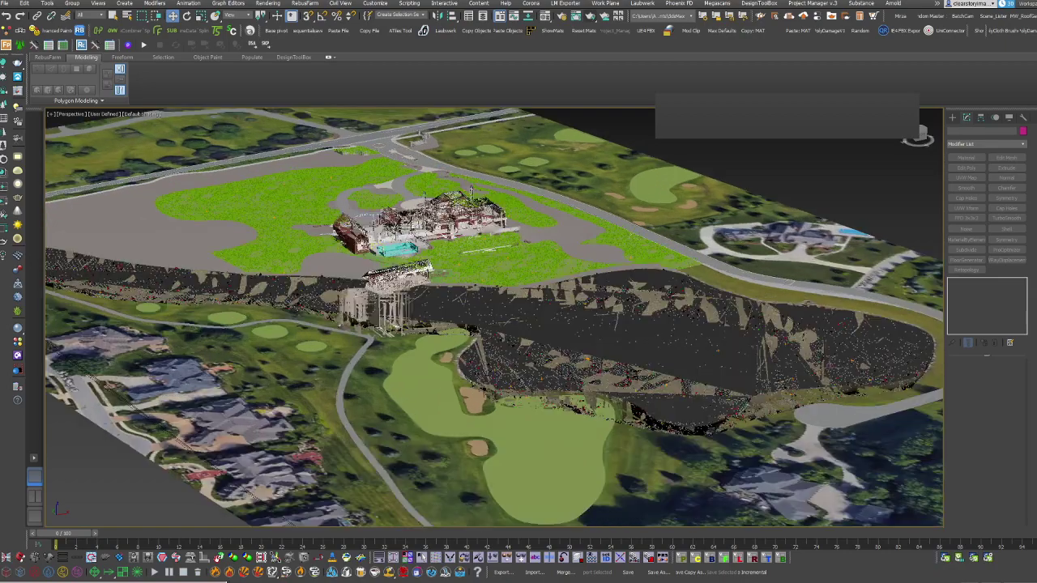
pyautogui.scroll(4, 376, 219)
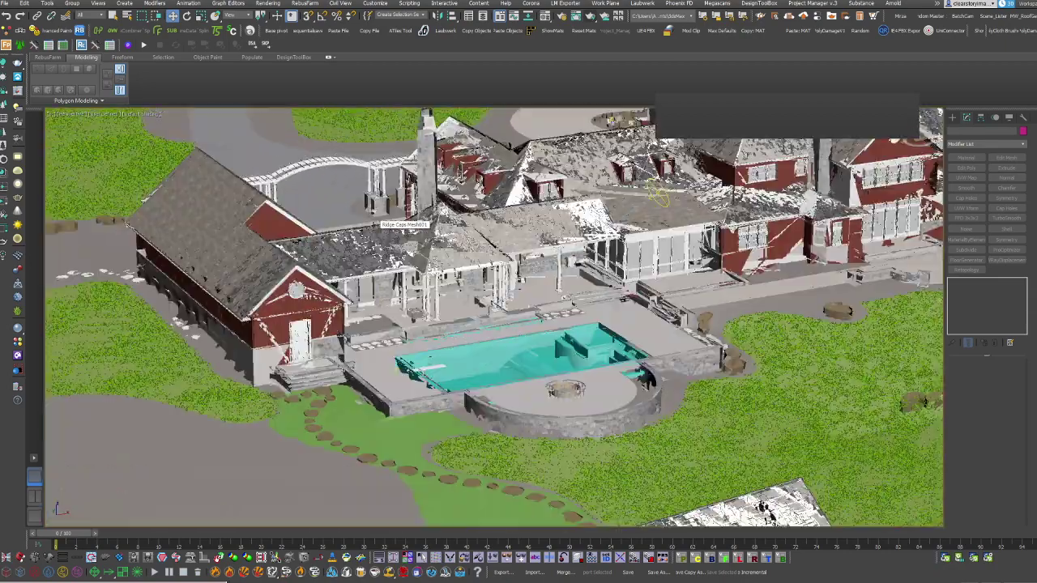
pyautogui.moveTo(597, 301)
pyautogui.mouseDown(button='middle')
pyautogui.moveTo(466, 353)
pyautogui.moveTo(192, 395)
pyautogui.moveTo(215, 393)
pyautogui.moveTo(219, 369)
pyautogui.moveTo(267, 377)
pyautogui.mouseUp(button='middle')
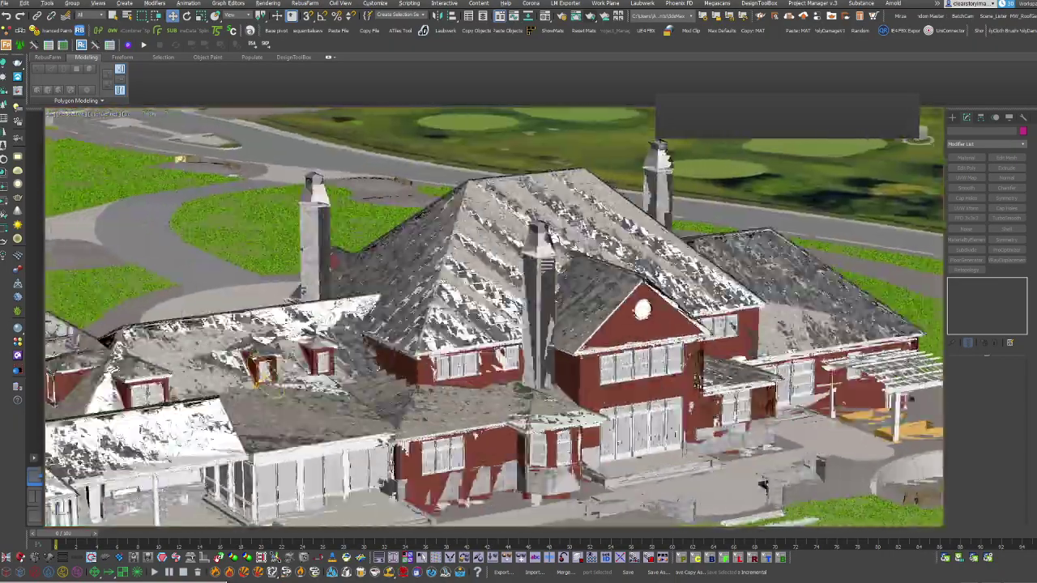
pyautogui.scroll(-3, 543, 176)
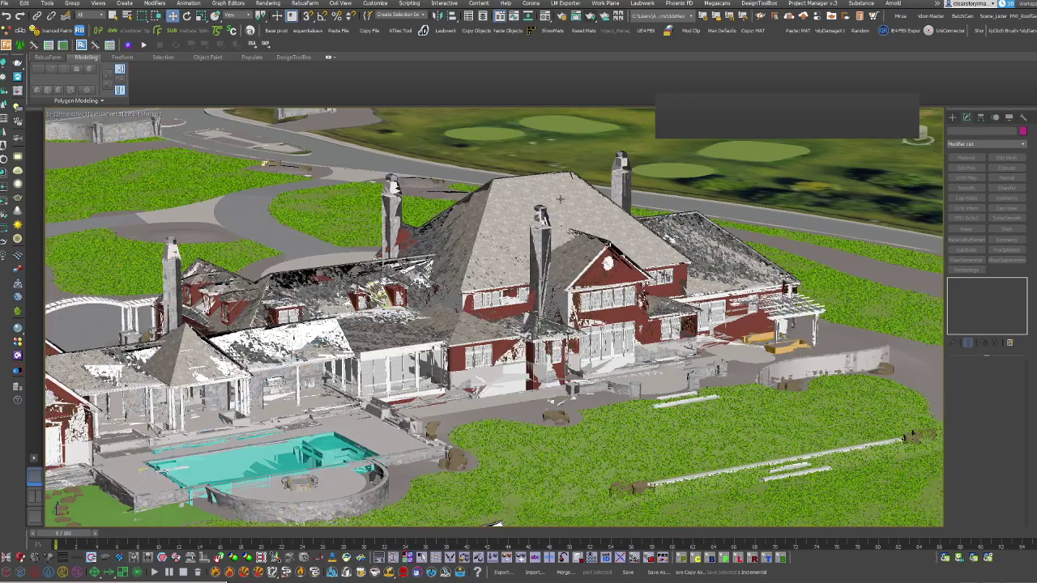
pyautogui.scroll(-4, 561, 197)
# Step: Switch the viewport to Orthographic and examine how the house, pool terrace and boathouse surfaces display
pyautogui.scroll(6, 466, 348)
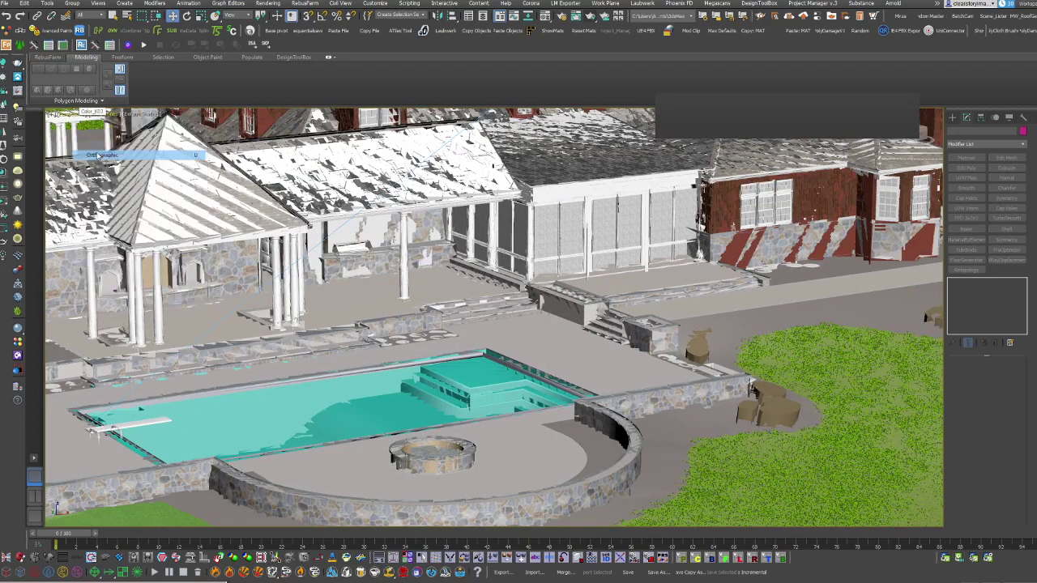
pyautogui.scroll(-8, 727, 334)
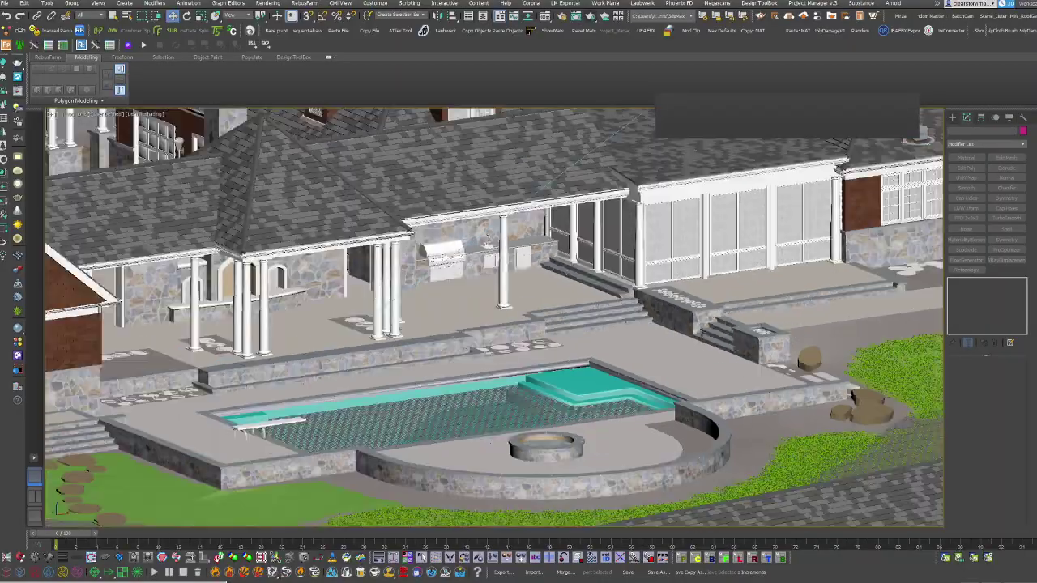
pyautogui.keyDown('alt'); pyautogui.moveTo(721, 328); pyautogui.dragTo(693, 162, button='middle'); pyautogui.keyUp('alt')
pyautogui.moveTo(668, 254); pyautogui.dragTo(540, 328, button='middle')
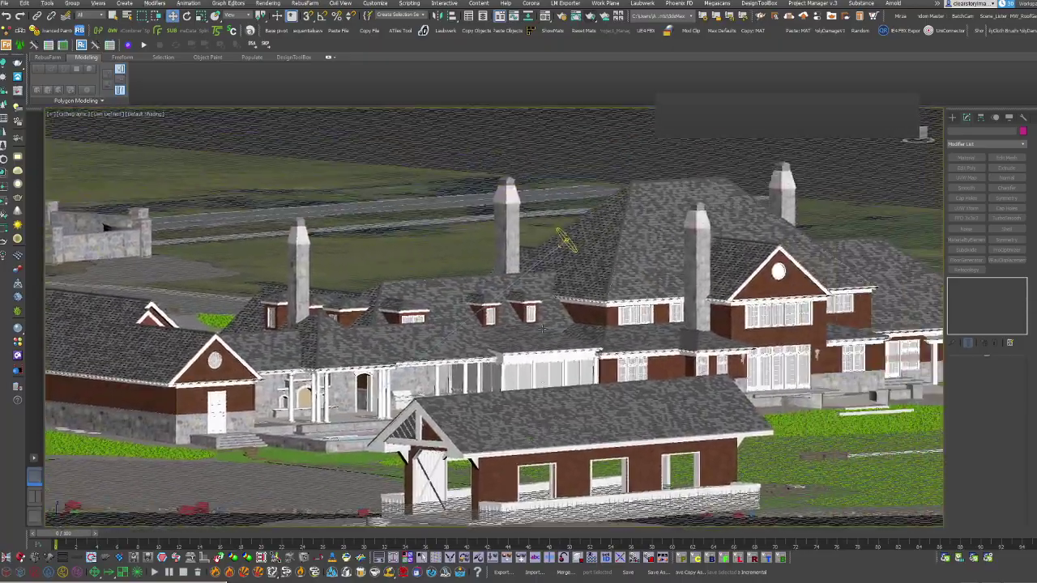
pyautogui.scroll(-4, 541, 330)
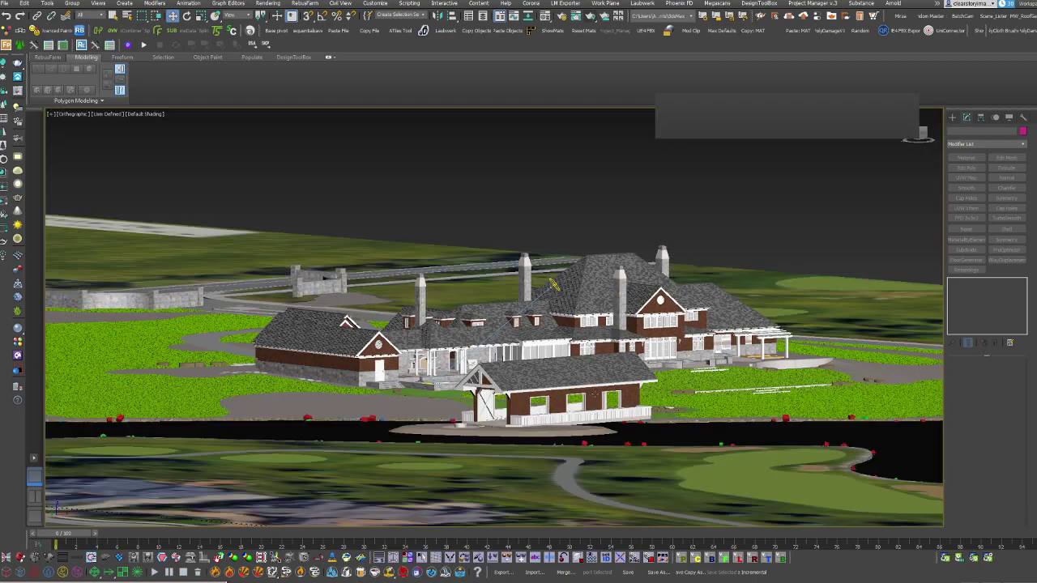
pyautogui.keyDown('alt'); pyautogui.moveTo(553, 282); pyautogui.dragTo(586, 276, button='middle'); pyautogui.keyUp('alt')
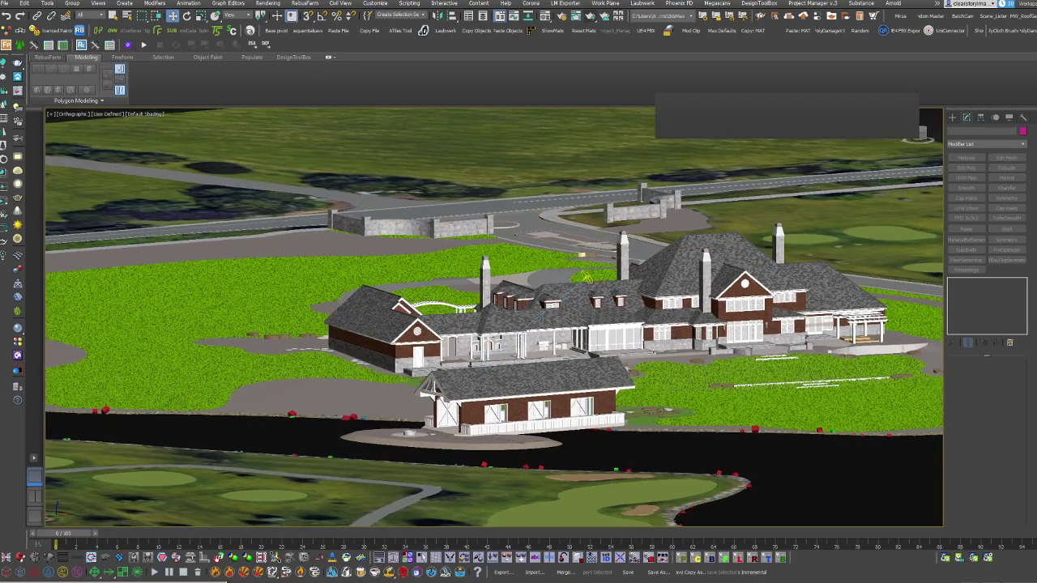
pyautogui.scroll(8, 478, 390)
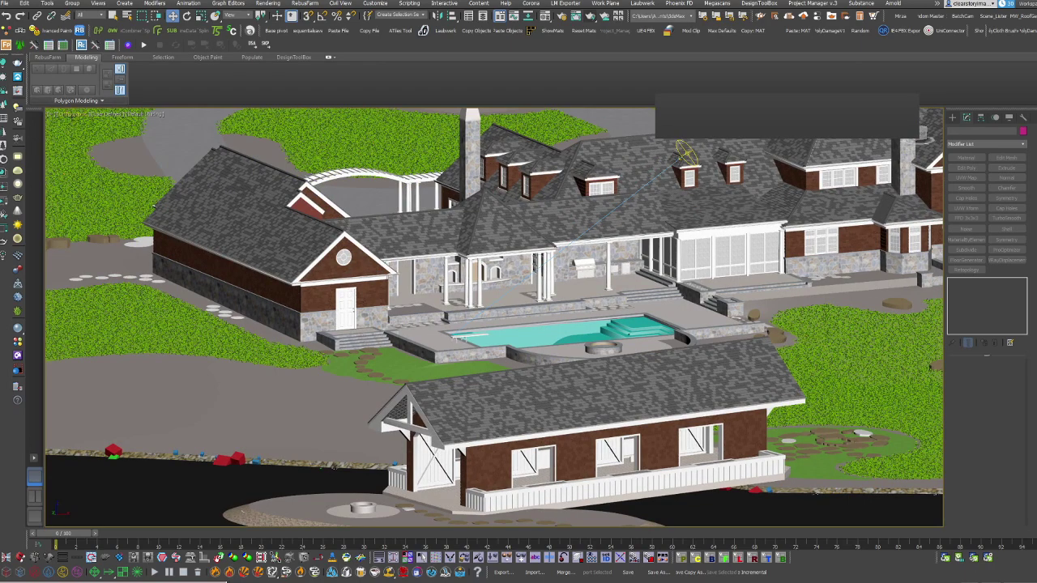
# Step: Set the viewport back to Perspective and check the boathouse and main house surfaces
pyautogui.click(73, 118)
pyautogui.click(95, 147)
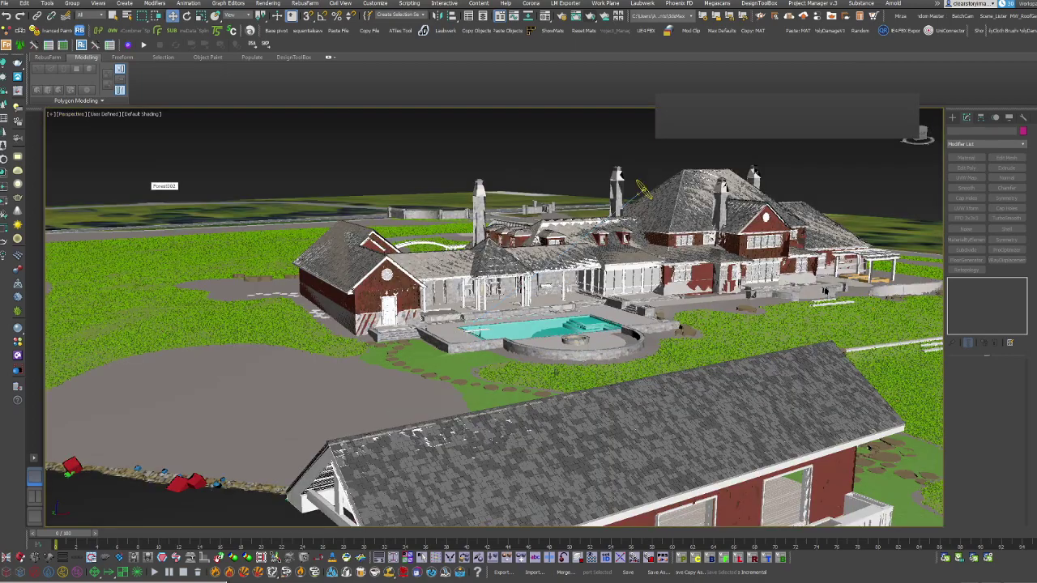
pyautogui.moveTo(567, 368); pyautogui.dragTo(660, 339, button='middle')
pyautogui.scroll(-3, 733, 426)
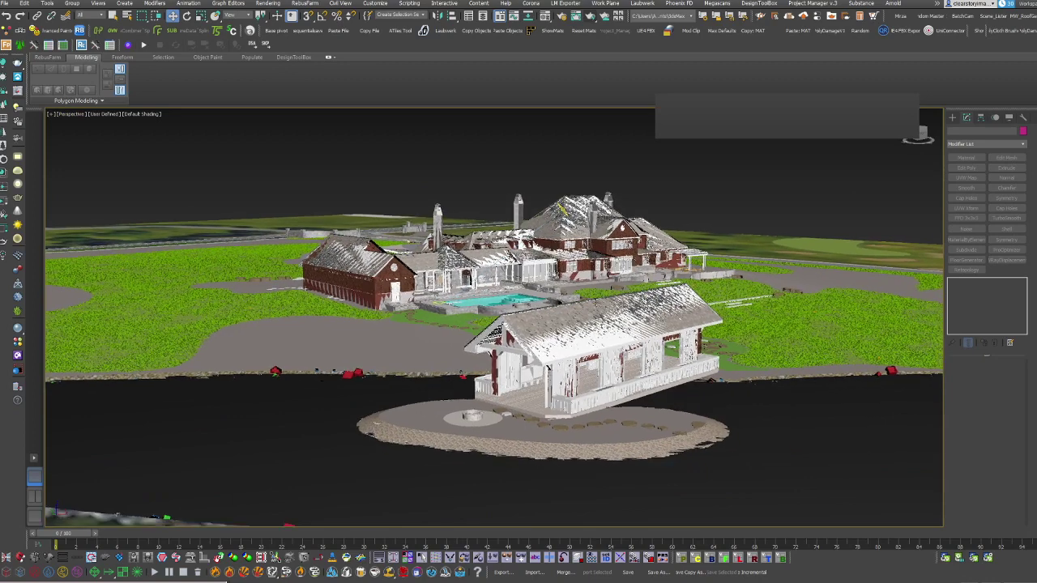
pyautogui.scroll(4, 560, 209)
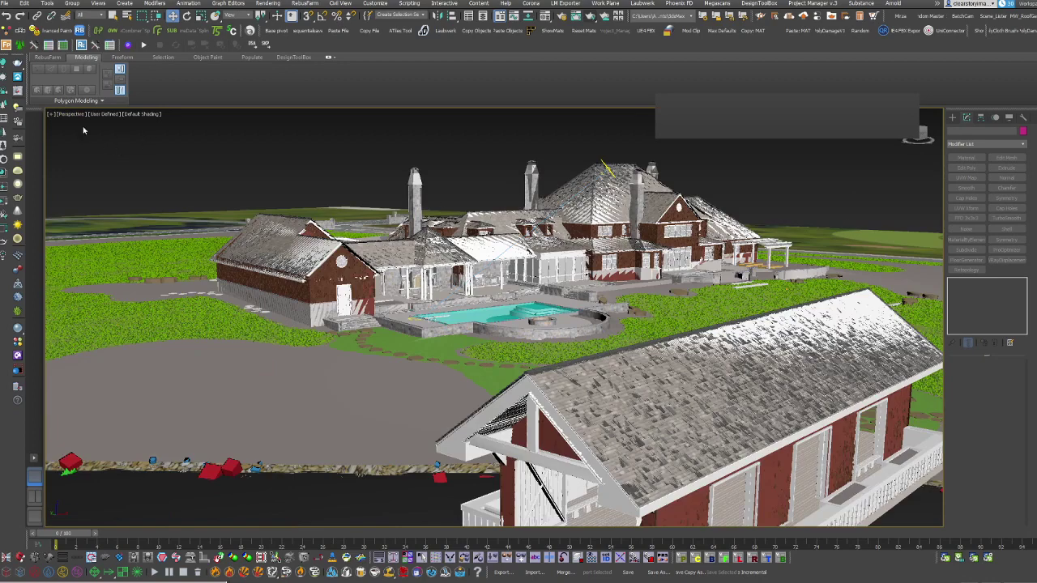
# Step: Turn on Viewport Clipping for the perspective view and check its effect on the house
pyautogui.click(71, 114)
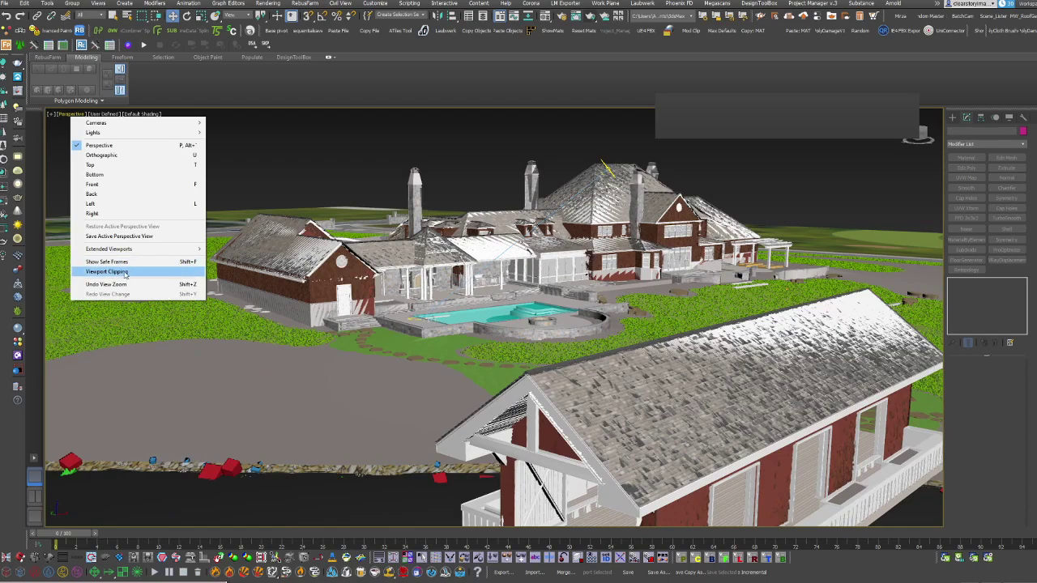
pyautogui.click(125, 273)
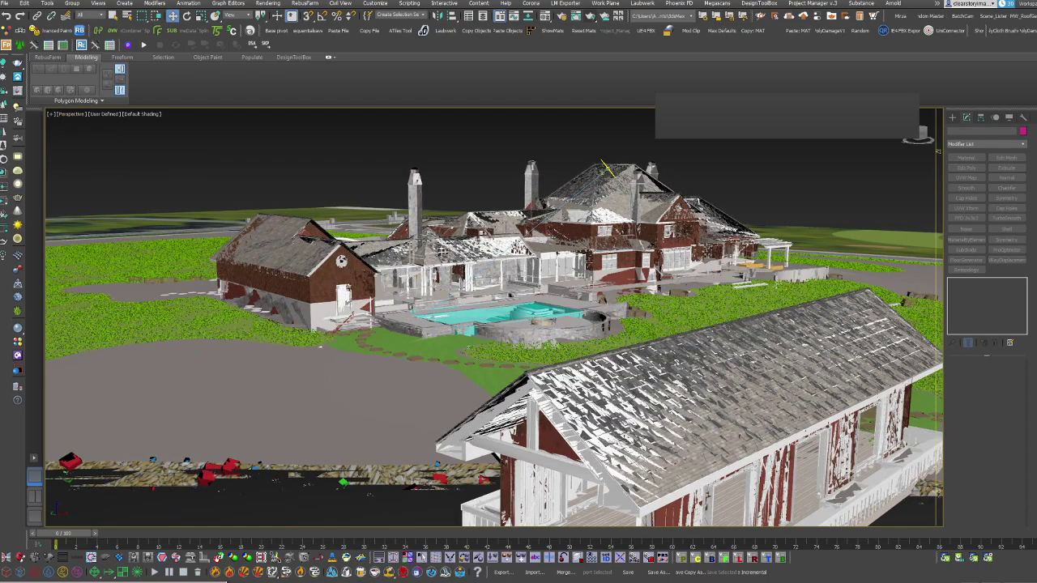
pyautogui.scroll(4, 563, 276)
pyautogui.moveTo(563, 276); pyautogui.dragTo(445, 290, button='middle')
pyautogui.scroll(-3, 391, 354)
pyautogui.moveTo(858, 251); pyautogui.dragTo(916, 507, button='middle')
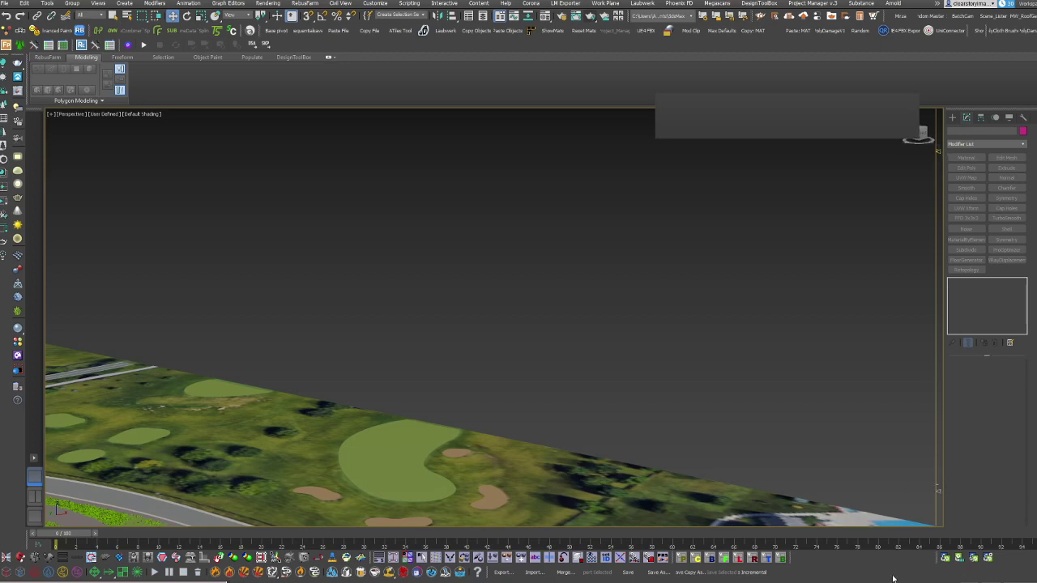
# Step: Adjust the viewport's near clipping distance until the house and boathouse surfaces display without flicker
pyautogui.scroll(-2, 712, 293)
pyautogui.scroll(-2, 713, 293)
pyautogui.moveTo(578, 387); pyautogui.dragTo(687, 311, button='middle')
pyautogui.scroll(-2, 494, 391)
pyautogui.scroll(4, 490, 389)
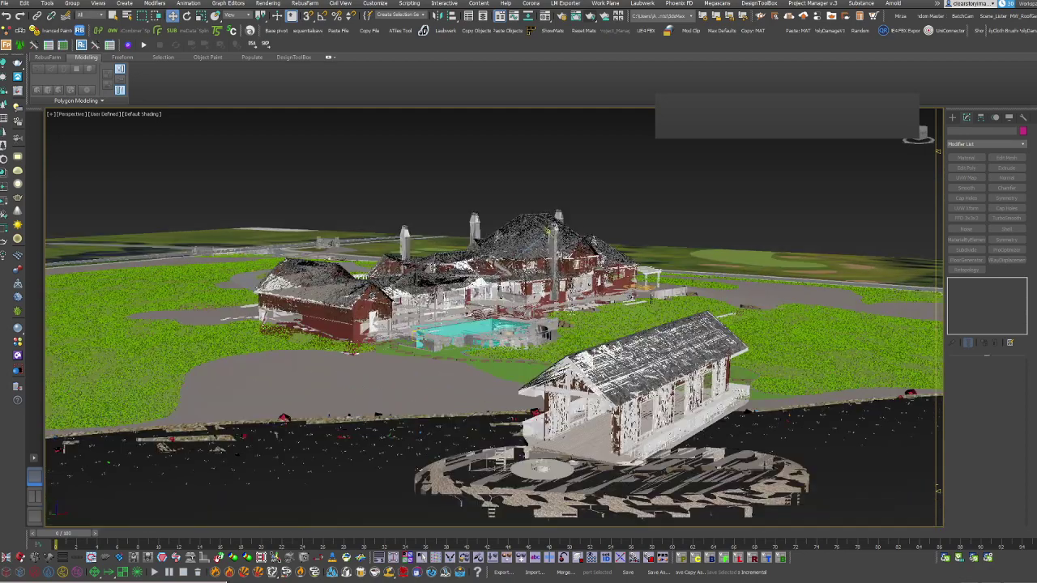
pyautogui.scroll(4, 523, 286)
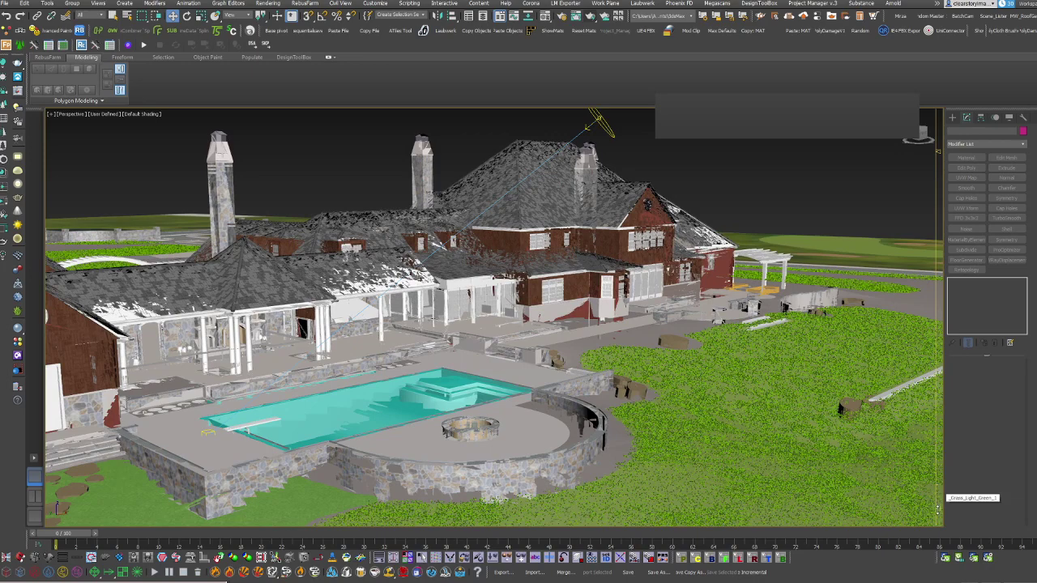
pyautogui.scroll(-3, 597, 335)
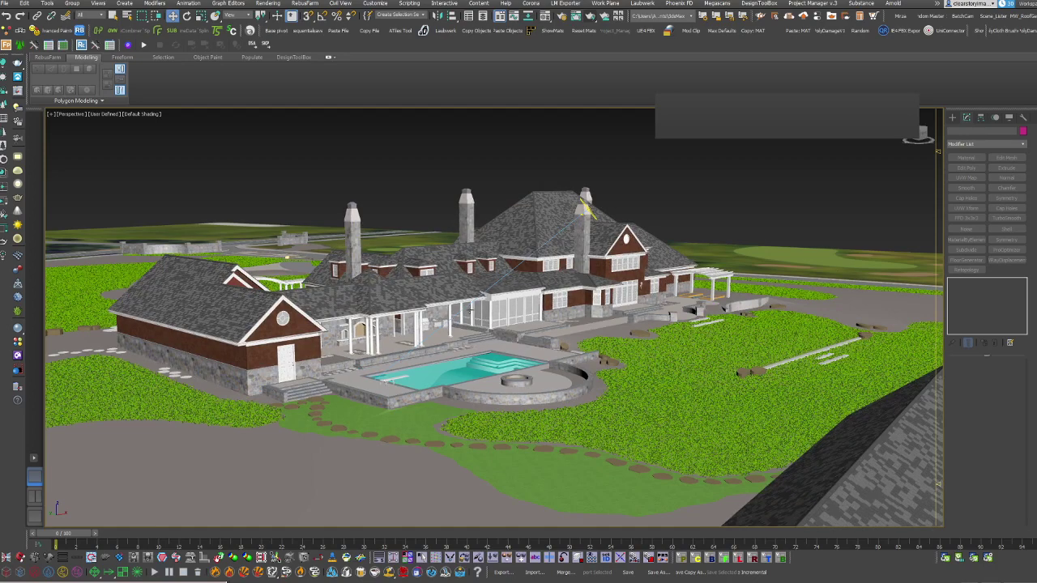
# Step: Inspect the roofs, pool terrace and garden facade up close and from a distance with the adjusted clipping
pyautogui.scroll(8, 473, 301)
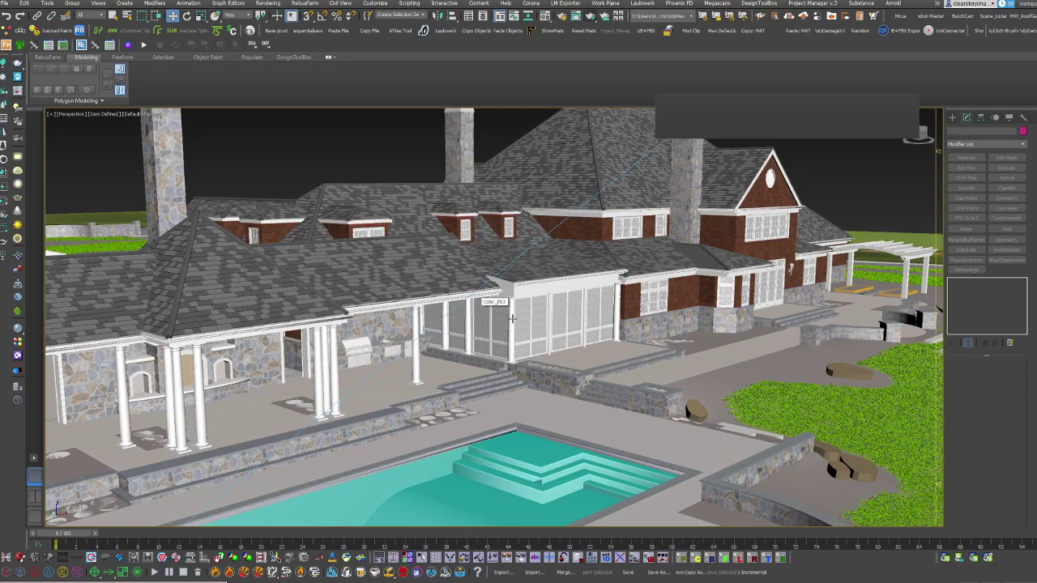
pyautogui.keyDown('alt'); pyautogui.moveTo(622, 341); pyautogui.dragTo(202, 356, button='middle'); pyautogui.keyUp('alt')
pyautogui.scroll(-6, 385, 350)
pyautogui.moveTo(515, 328); pyautogui.dragTo(271, 350, button='middle')
pyautogui.scroll(8, 398, 357)
pyautogui.scroll(-8, 437, 331)
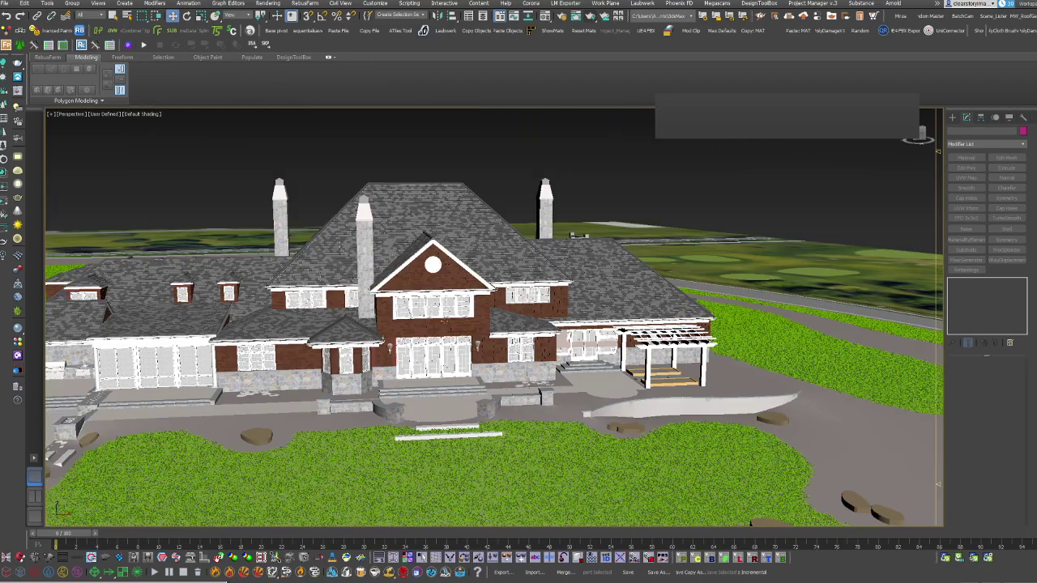
# Step: Select the house's Siding Mesh, frame it in the view and check the surfaces across the whole site
pyautogui.click(468, 347)
pyautogui.press('z')
pyautogui.keyDown('alt'); pyautogui.moveTo(640, 413); pyautogui.dragTo(324, 390, button='middle'); pyautogui.keyUp('alt')
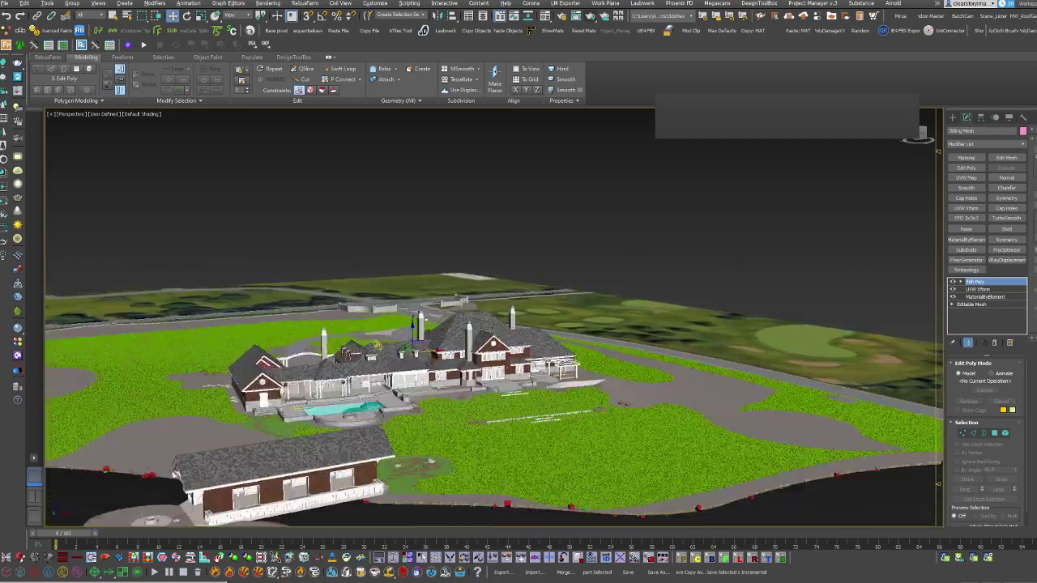
pyautogui.scroll(8, 344, 381)
pyautogui.scroll(-14, 344, 381)
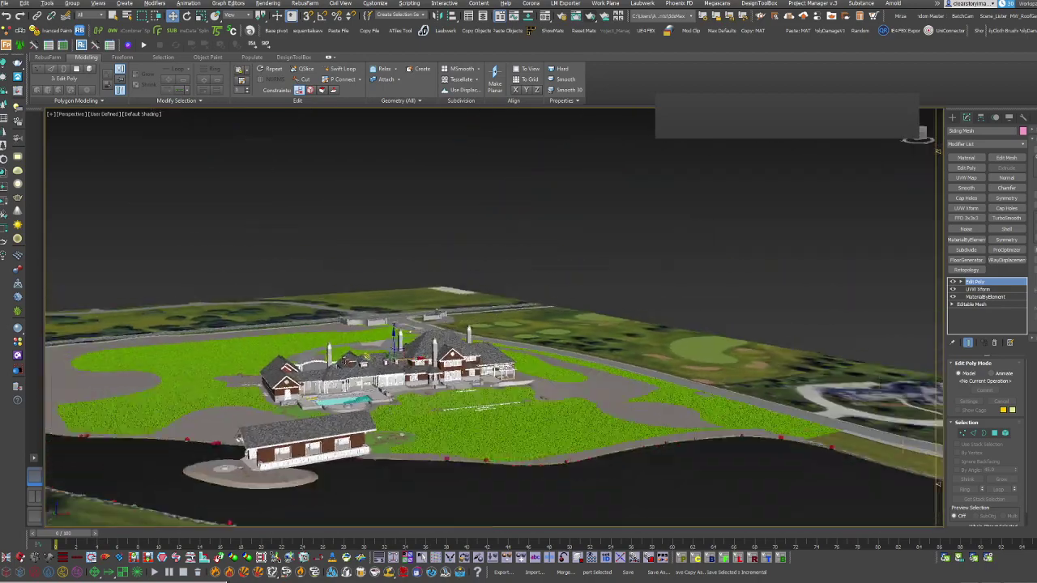
# Step: Examine the house facades, boathouse roof and pool terrace from several closer viewpoints with viewport clipping on
pyautogui.scroll(9, 368, 374)
pyautogui.moveTo(368, 357); pyautogui.dragTo(579, 414, button='middle')
pyautogui.keyDown('alt'); pyautogui.moveTo(333, 372); pyautogui.dragTo(332, 348, button='middle'); pyautogui.keyUp('alt')
pyautogui.moveTo(543, 367); pyautogui.dragTo(572, 307, button='middle')
pyautogui.moveTo(540, 441); pyautogui.dragTo(634, 375, button='middle')
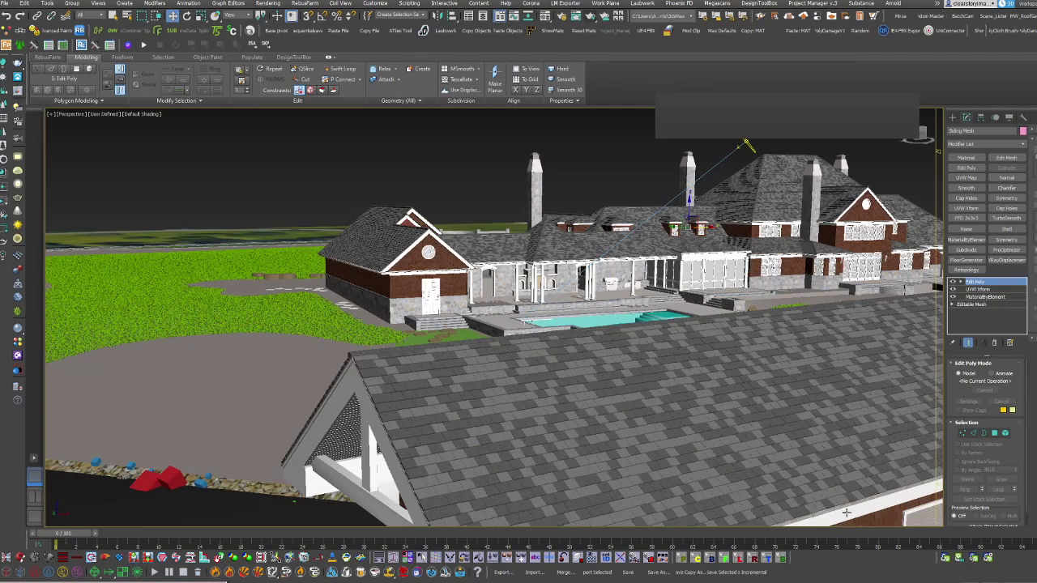
pyautogui.keyDown('alt'); pyautogui.moveTo(656, 443); pyautogui.dragTo(688, 451, button='middle'); pyautogui.keyUp('alt')
pyautogui.moveTo(617, 429); pyautogui.dragTo(476, 401, button='middle')
pyautogui.scroll(3, 481, 367)
pyautogui.scroll(2, 492, 353)
pyautogui.moveTo(492, 353); pyautogui.dragTo(496, 400, button='middle')
pyautogui.scroll(3, 544, 426)
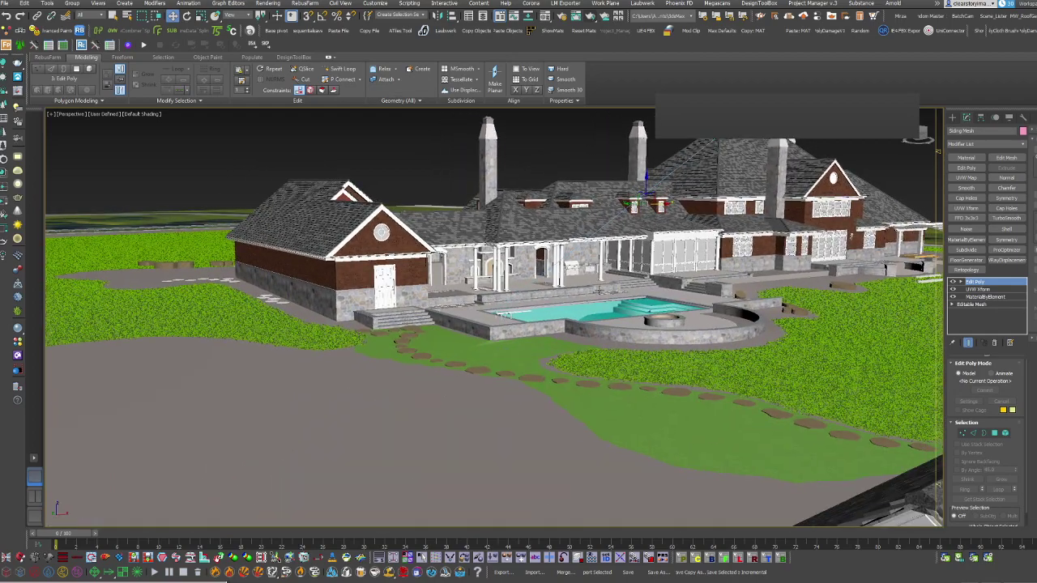
# Step: Examine the outer corner of the pool terrace's stone wall at close range for geometry cut away by the near clipping plane
pyautogui.scroll(10, 609, 312)
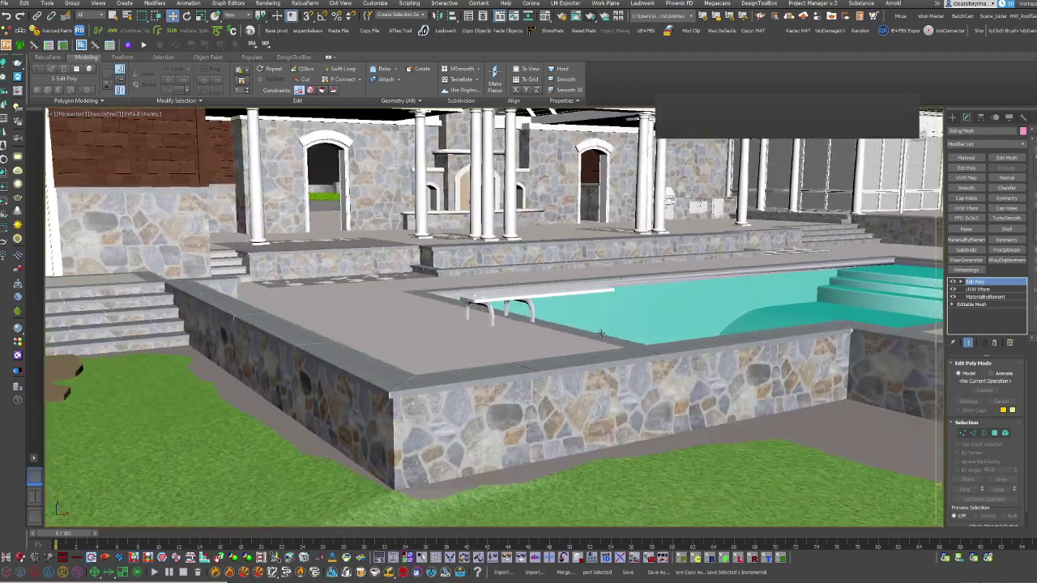
pyautogui.scroll(6, 369, 397)
pyautogui.scroll(-3, 445, 381)
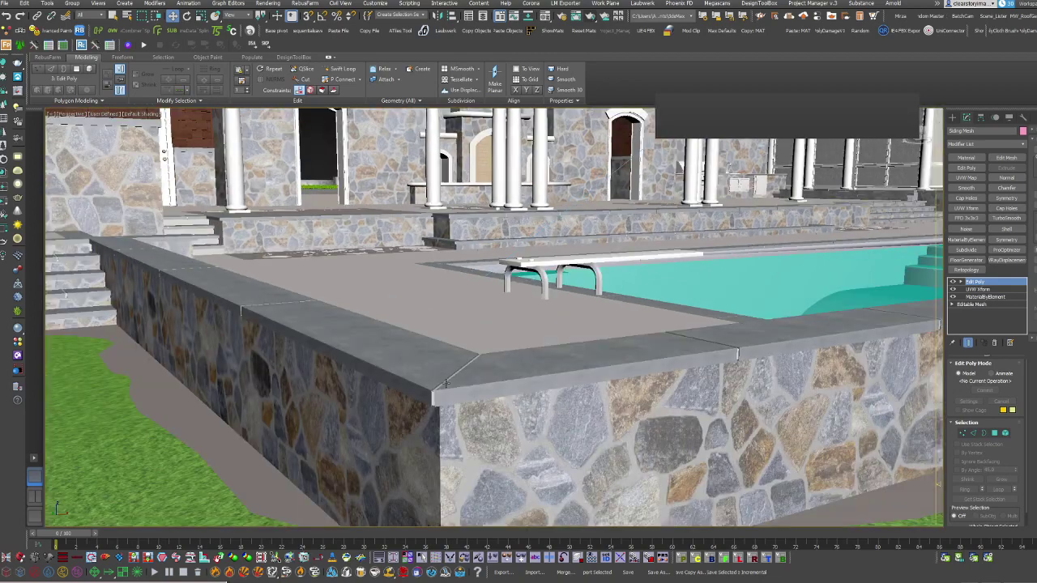
pyautogui.scroll(2, 466, 389)
pyautogui.scroll(3, 475, 375)
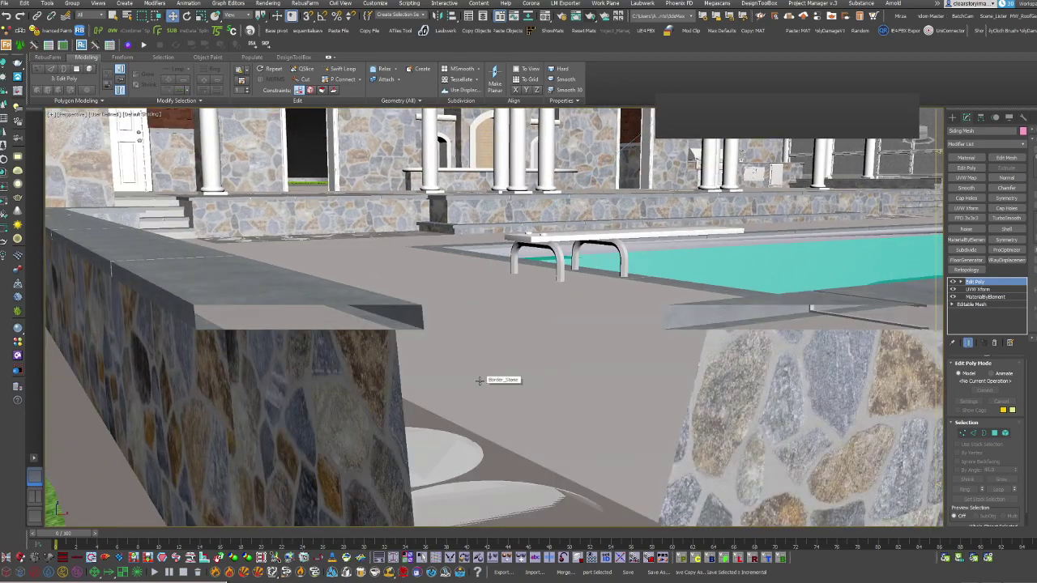
pyautogui.moveTo(486, 345); pyautogui.dragTo(467, 324, button='middle')
pyautogui.scroll(-3, 383, 309)
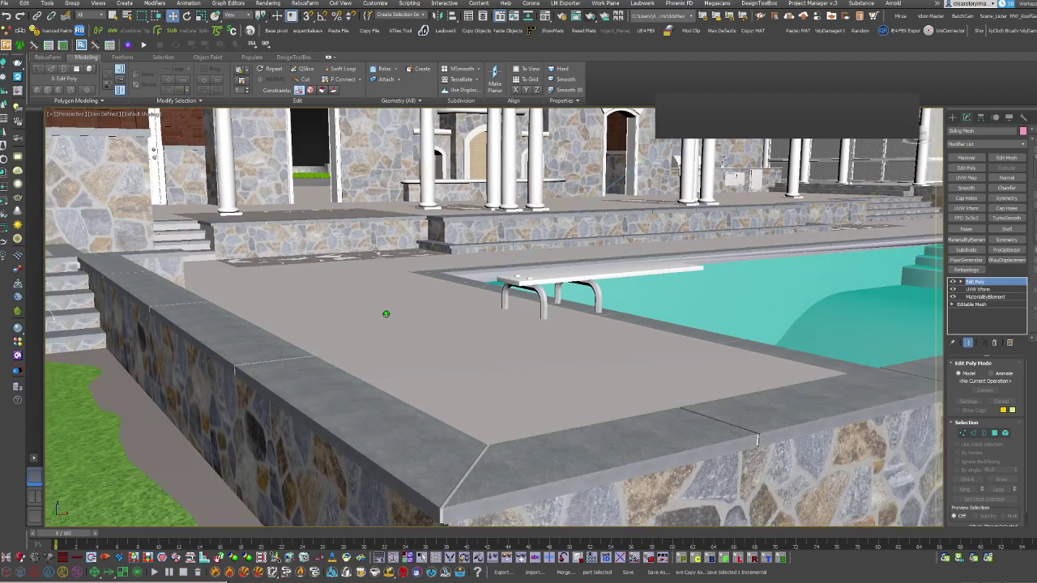
pyautogui.scroll(3, 387, 308)
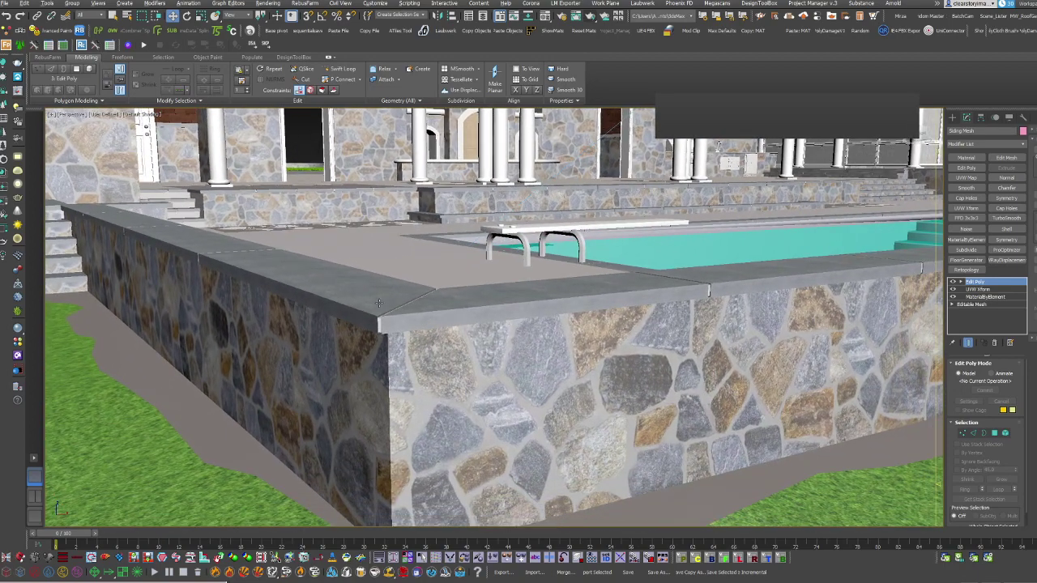
pyautogui.scroll(5, 377, 303)
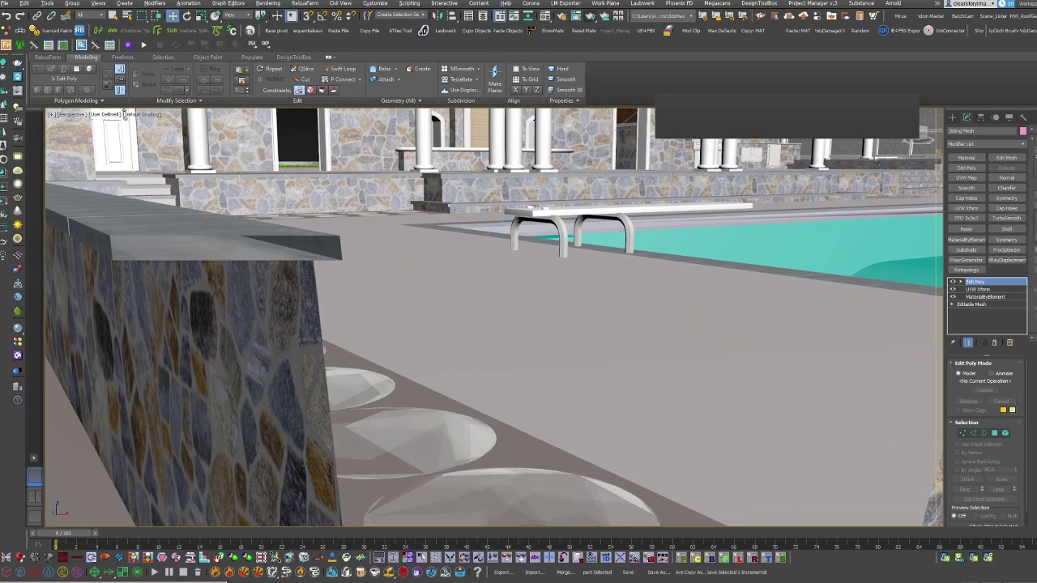
pyautogui.scroll(-4, 382, 301)
pyautogui.scroll(3, 389, 301)
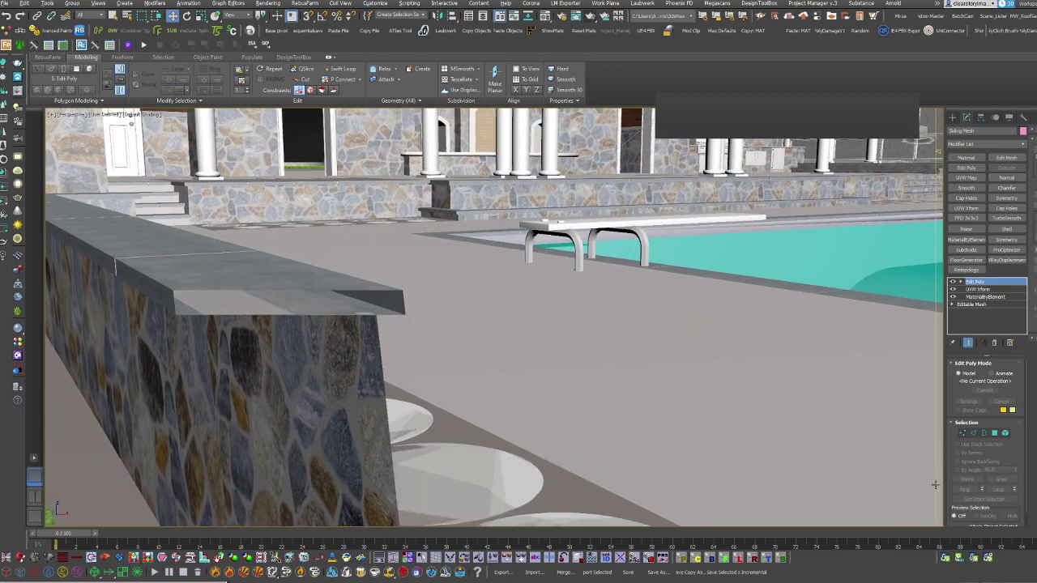
# Step: Readjust the near clipping distance, comparing its effect on the nearby pool wall corner and the house surfaces behind it
pyautogui.scroll(2, 938, 486)
pyautogui.scroll(-3, 938, 483)
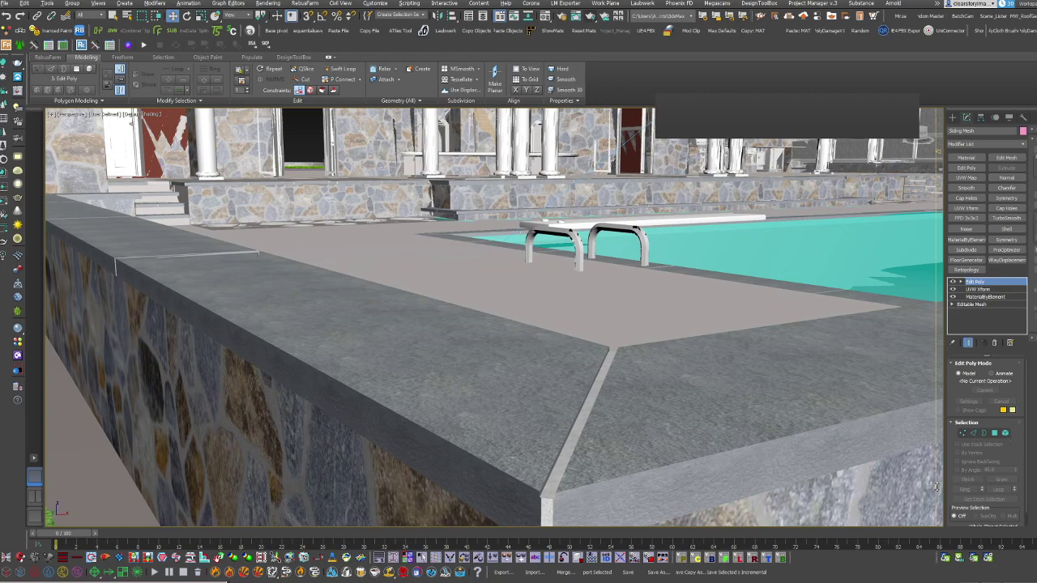
pyautogui.moveTo(522, 429); pyautogui.dragTo(455, 352, button='middle')
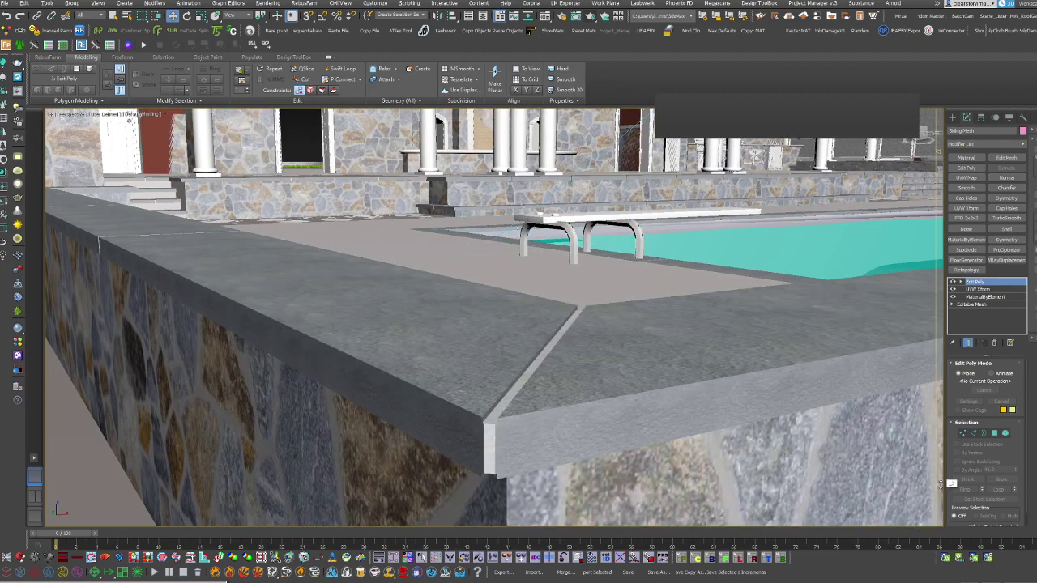
pyautogui.moveTo(940, 484); pyautogui.dragTo(940, 483)
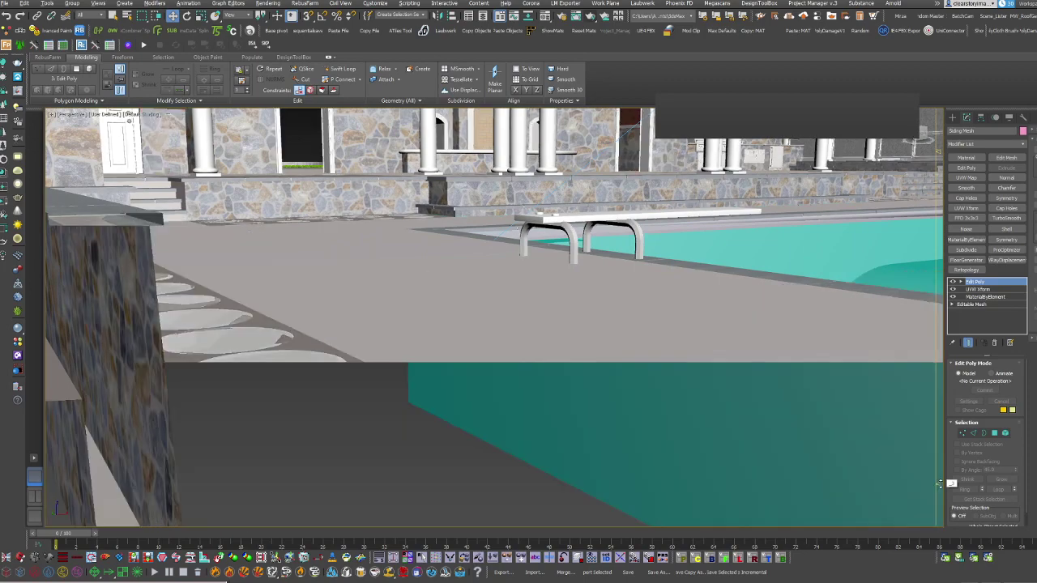
pyautogui.scroll(-5, 511, 378)
pyautogui.scroll(-3, 512, 378)
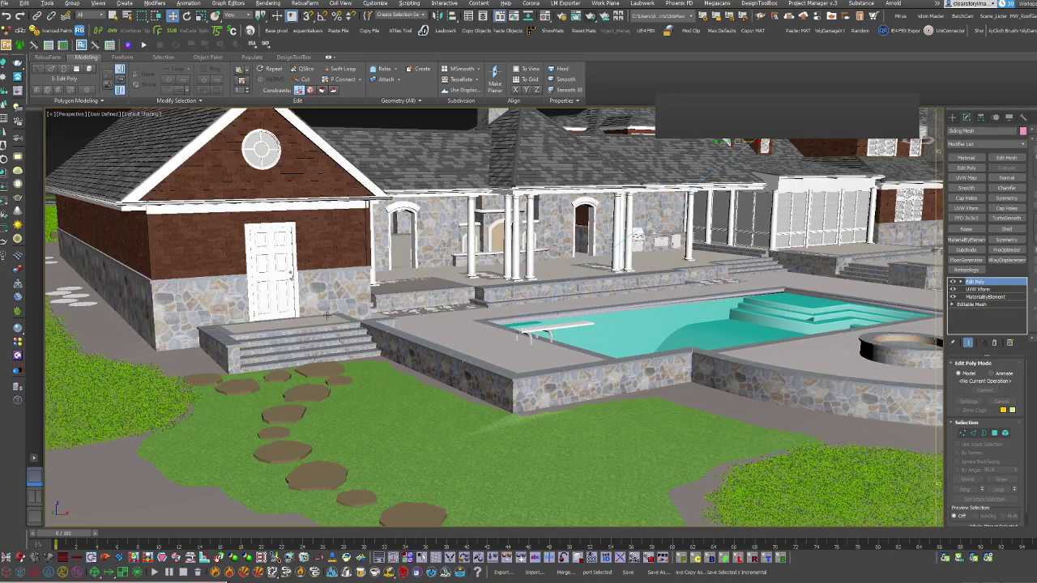
pyautogui.scroll(10, 506, 368)
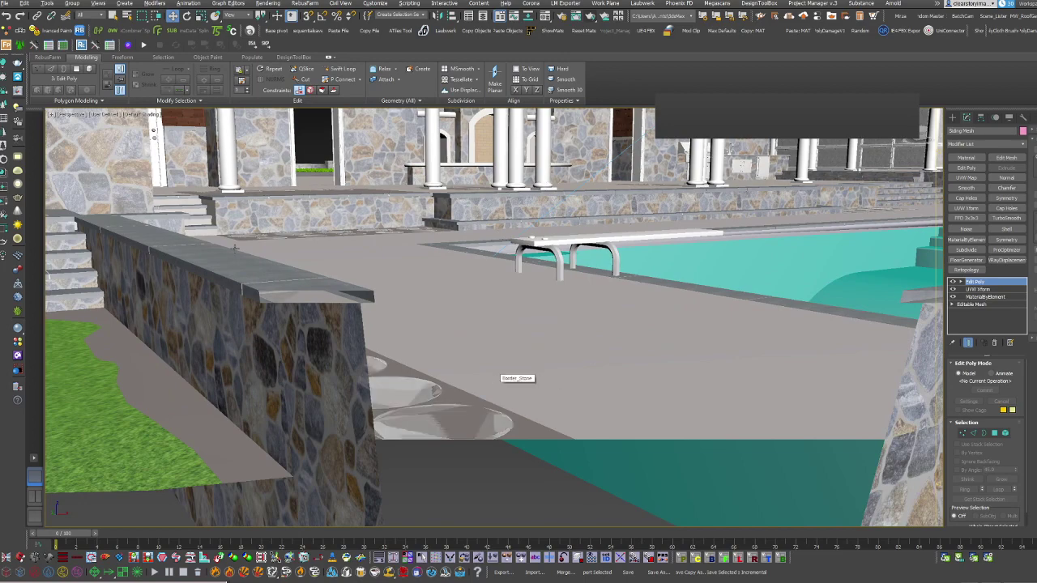
# Step: Turn off Viewport Clipping and compare the pool wall corner up close with the house seen from a distance
pyautogui.click(70, 115)
pyautogui.click(141, 273)
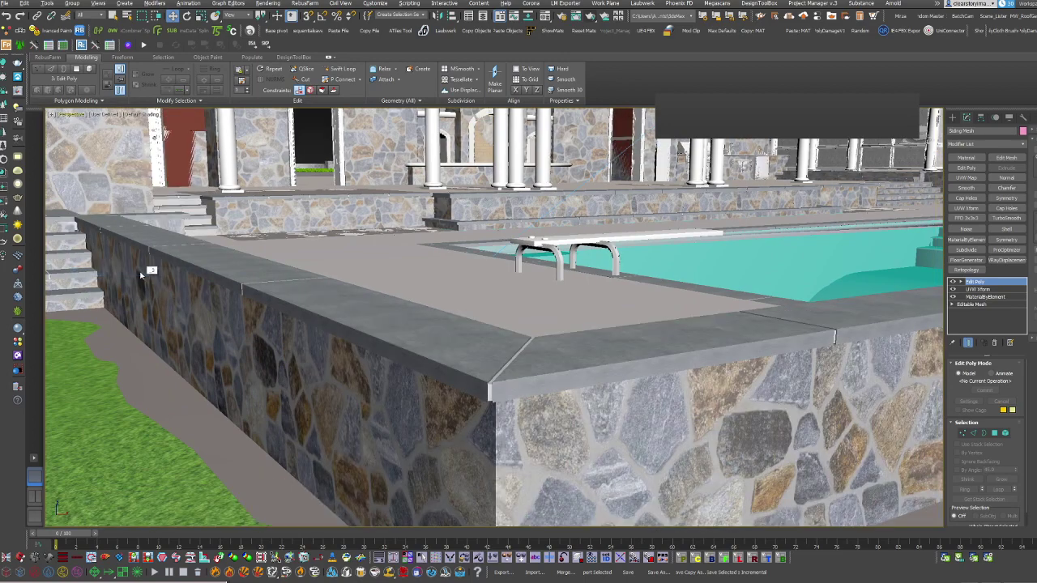
pyautogui.scroll(4, 508, 383)
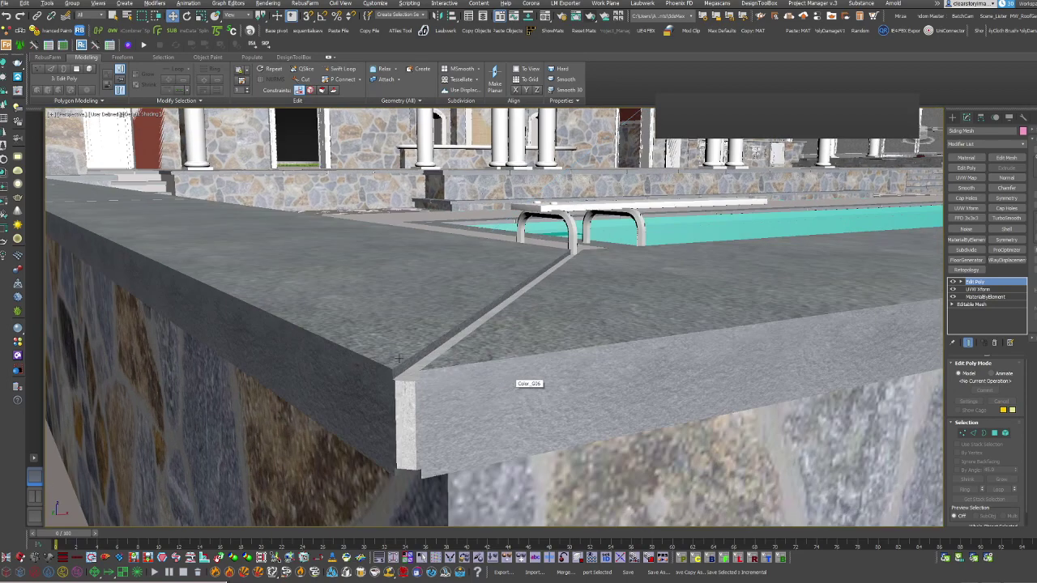
pyautogui.scroll(-6, 437, 329)
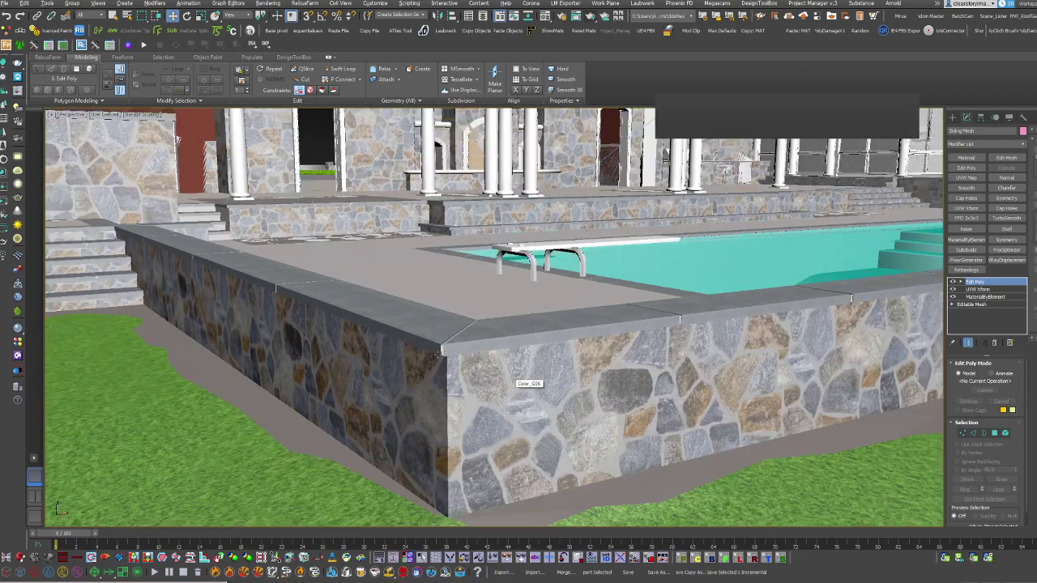
pyautogui.scroll(-10, 383, 404)
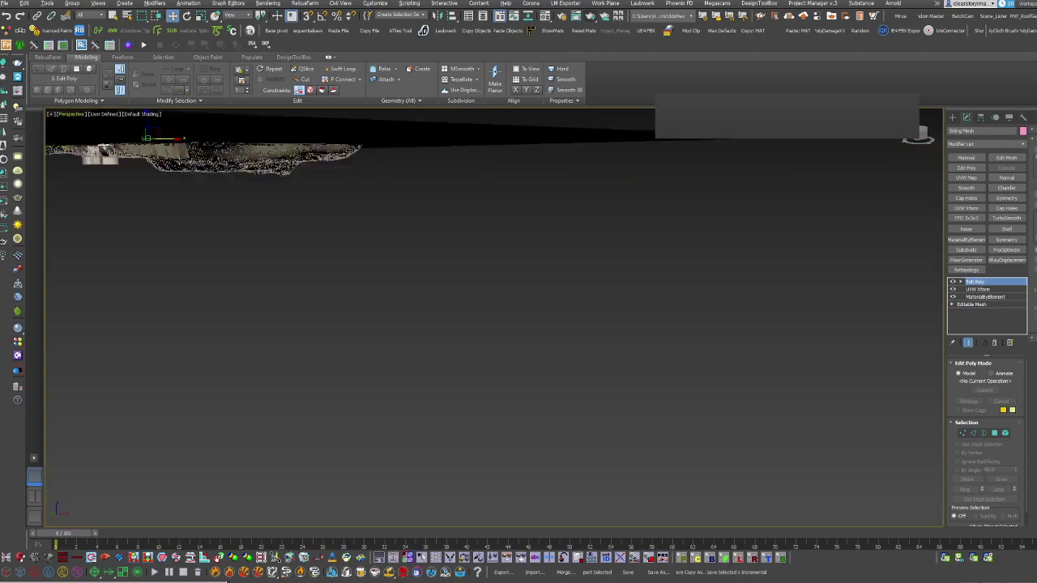
pyautogui.moveTo(201, 179); pyautogui.dragTo(398, 308, button='middle')
pyautogui.scroll(5, 405, 301)
pyautogui.scroll(8, 417, 297)
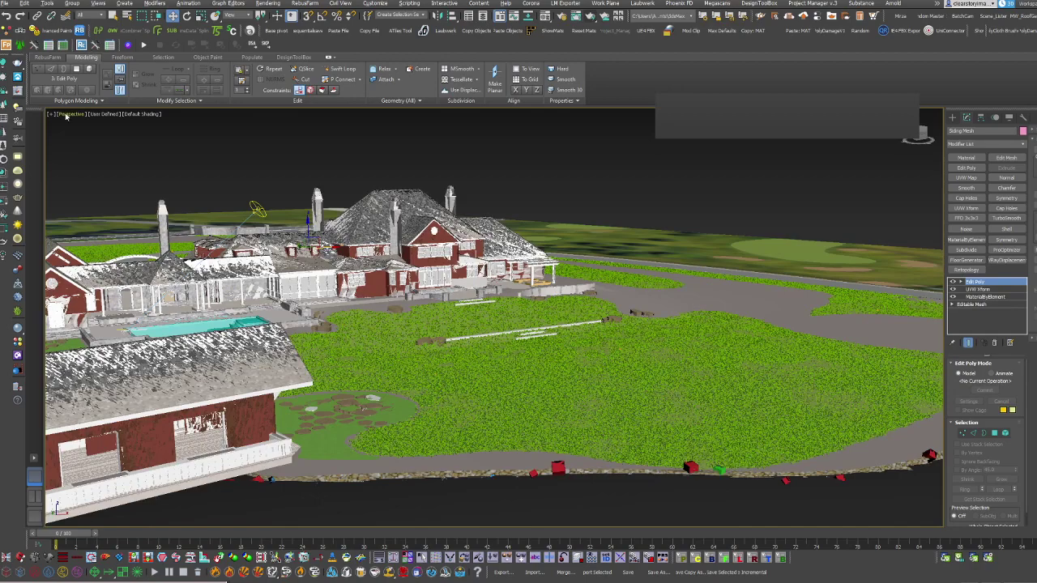
# Step: Turn on Viewport Clipping for the perspective view and check the roofs, facades and pool terrace from several angles
pyautogui.click(66, 115)
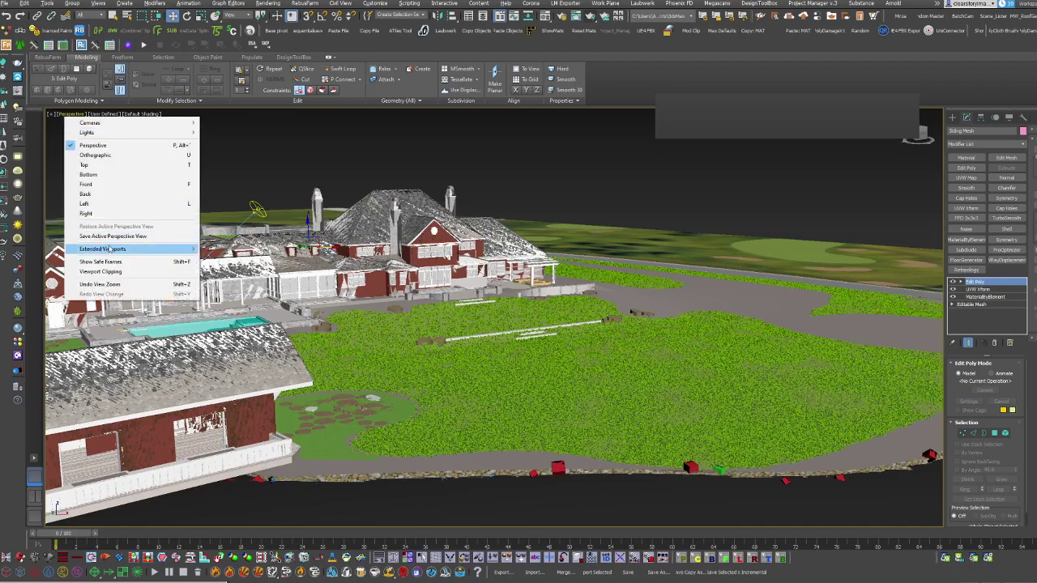
pyautogui.click(110, 271)
pyautogui.moveTo(301, 297); pyautogui.dragTo(552, 275, button='middle')
pyautogui.scroll(5, 599, 254)
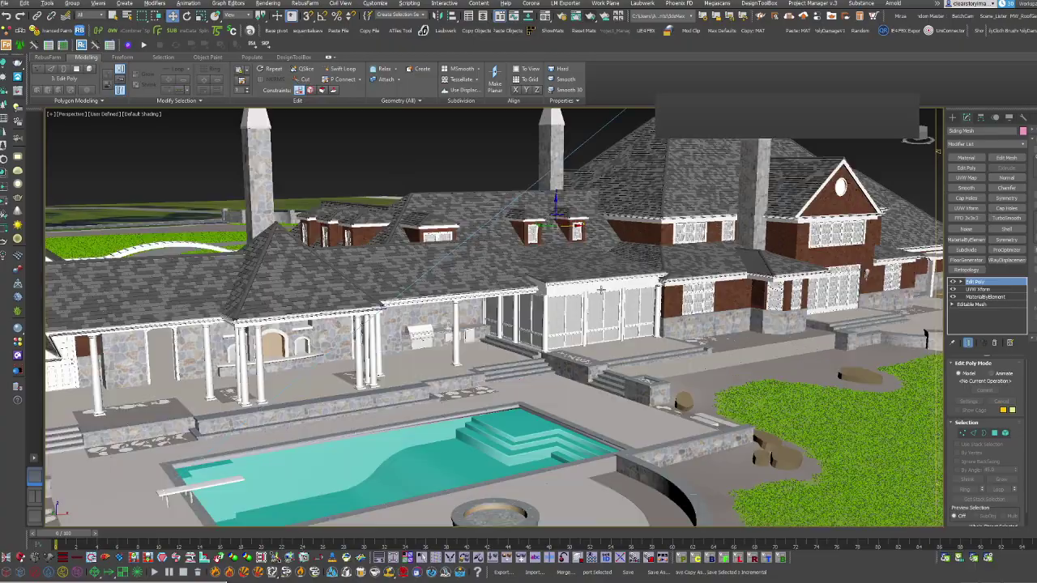
pyautogui.keyDown('alt'); pyautogui.moveTo(617, 319); pyautogui.dragTo(689, 314, button='middle'); pyautogui.keyUp('alt')
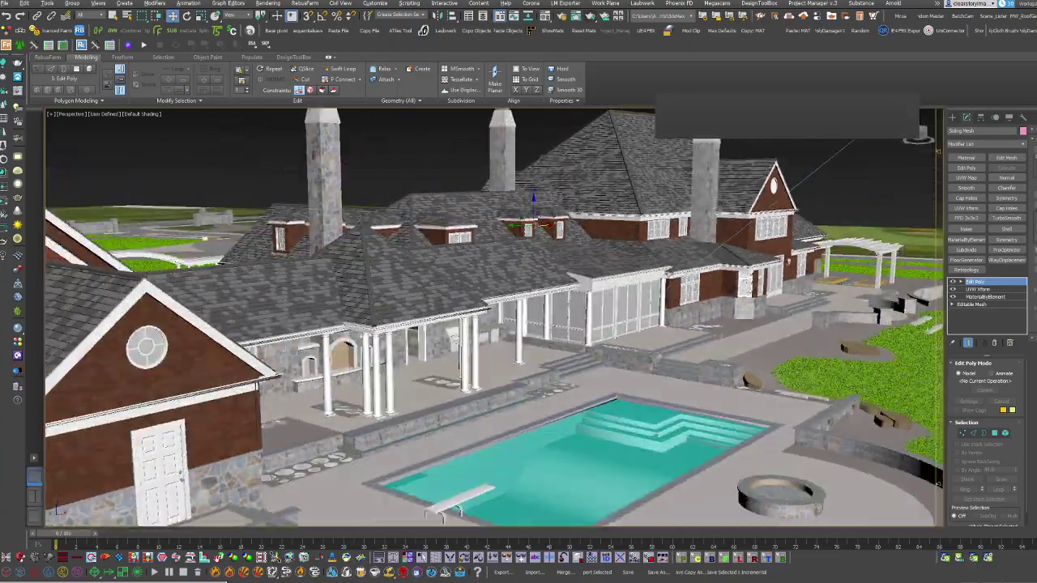
pyautogui.scroll(-3, 415, 311)
pyautogui.scroll(4, 415, 311)
pyautogui.keyDown('alt'); pyautogui.moveTo(559, 324); pyautogui.dragTo(504, 323, button='middle'); pyautogui.keyUp('alt')
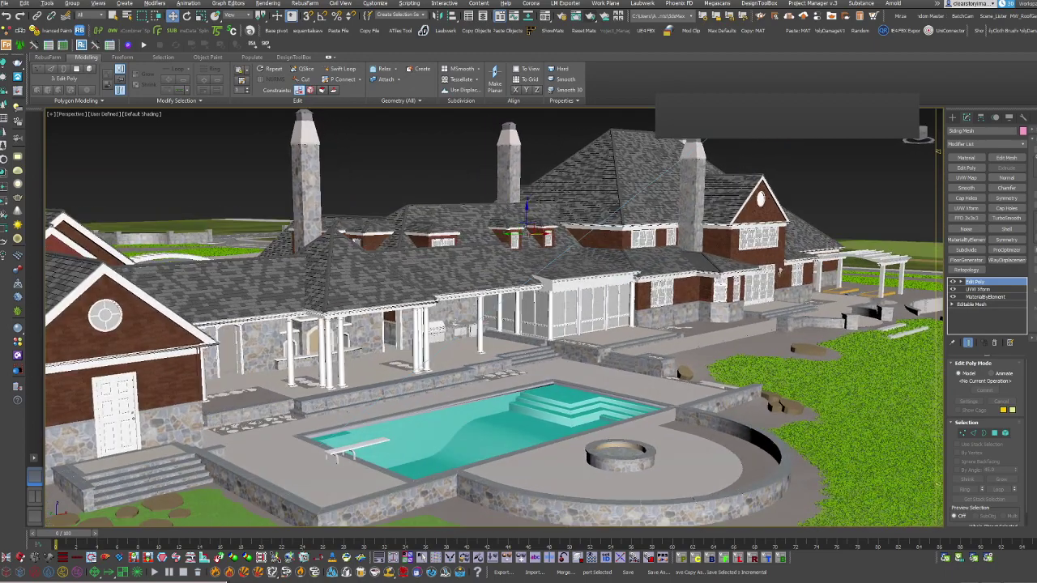
pyautogui.moveTo(437, 331); pyautogui.dragTo(533, 346, button='middle')
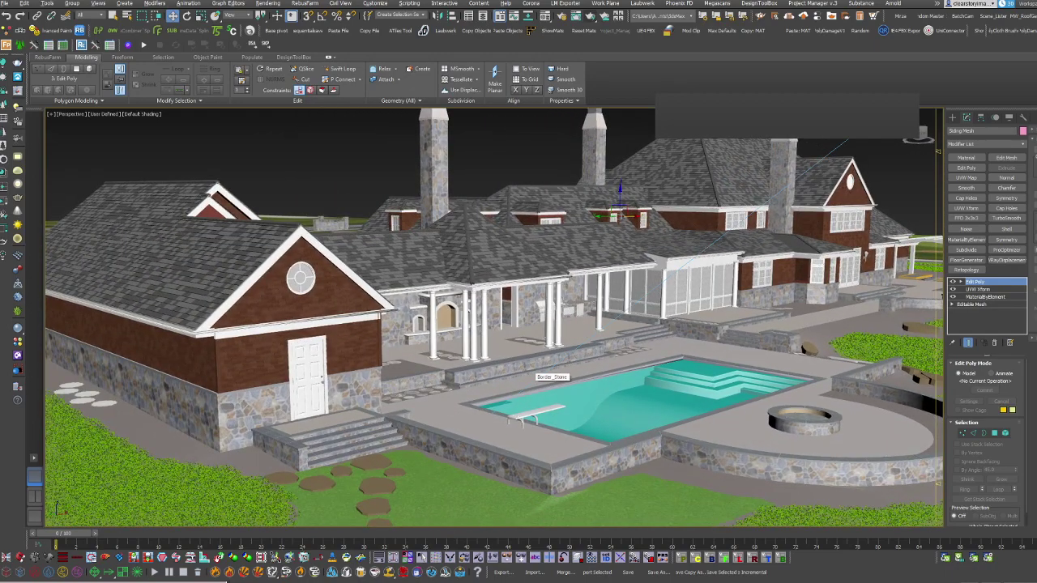
# Step: Open the Hotkey Editor and find the Viewport Clipping action by searching for "viewport clipp"
pyautogui.click(374, 4)
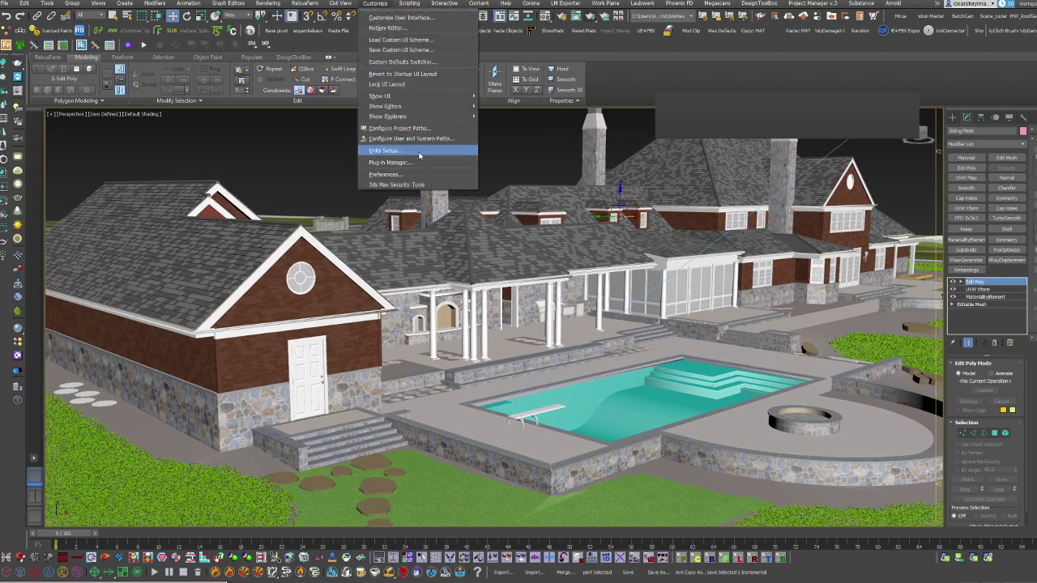
pyautogui.click(385, 18)
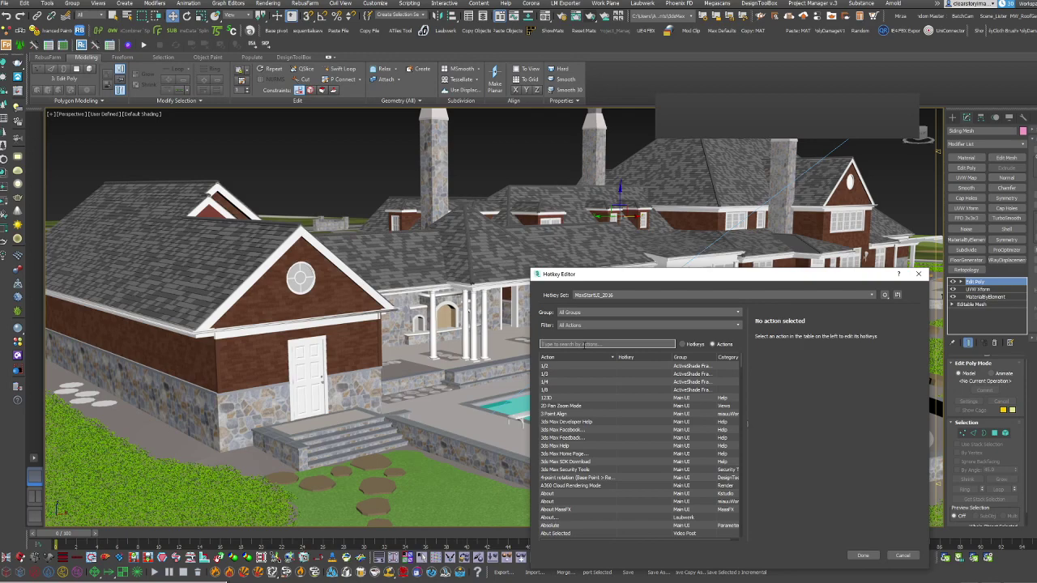
pyautogui.click(585, 344)
pyautogui.write('Viewport')
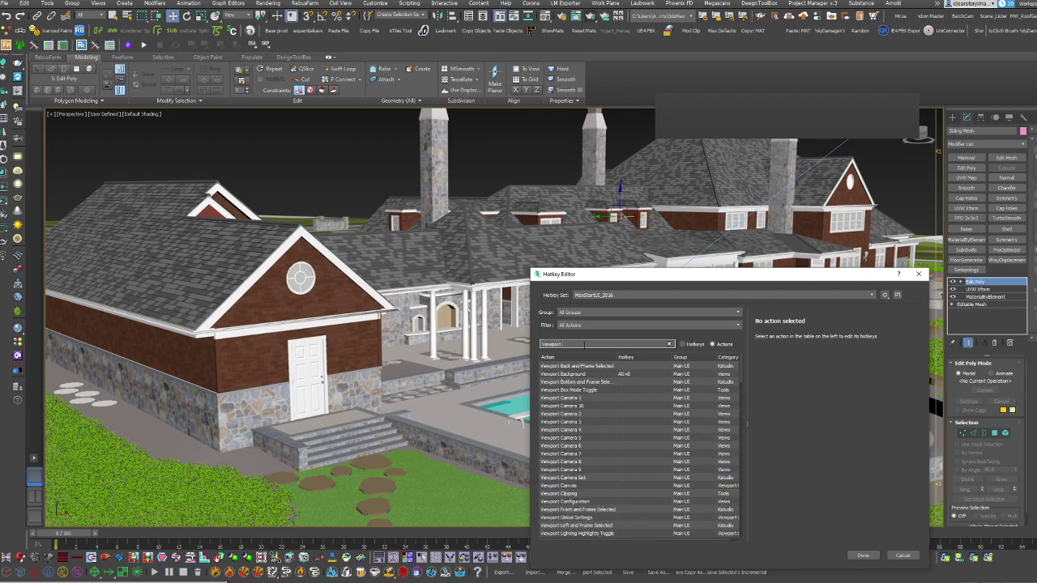
pyautogui.write(' clip')
pyautogui.click(571, 365)
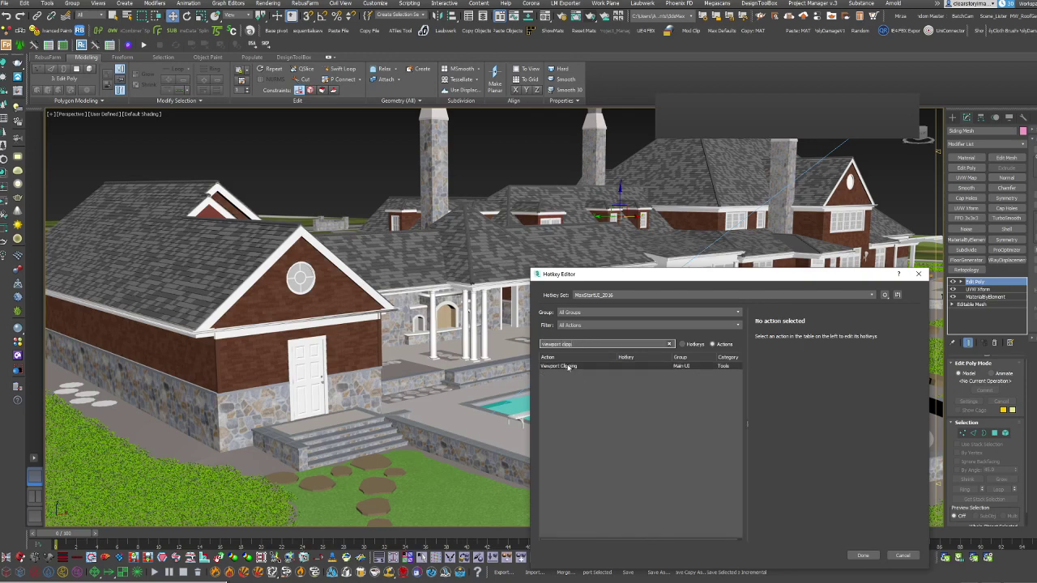
# Step: Assign the hotkey Shift+` to Viewport Clipping and save the changed hotkey set
pyautogui.click(796, 350)
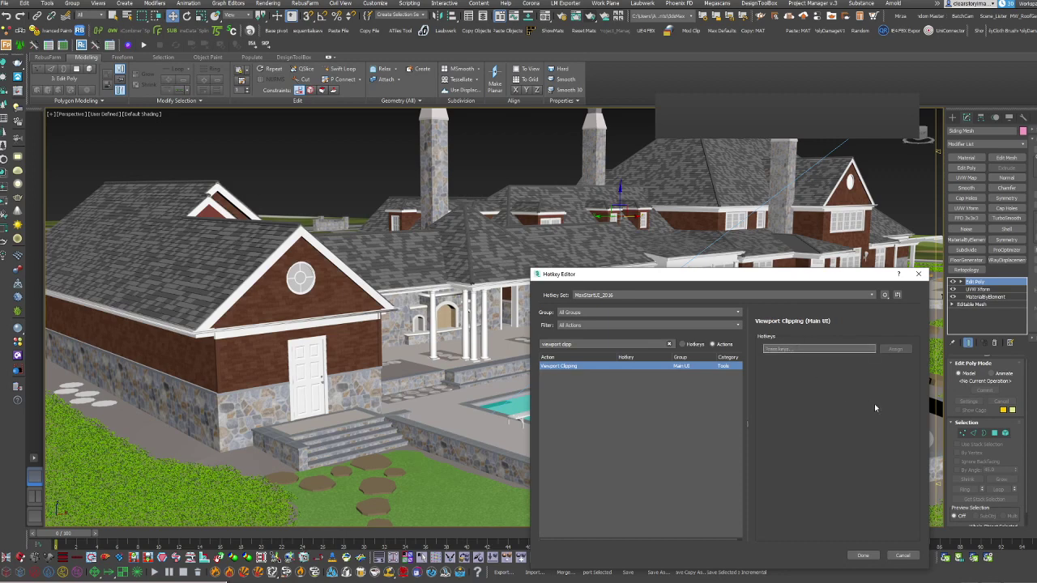
pyautogui.hotkey('shift', 'l')
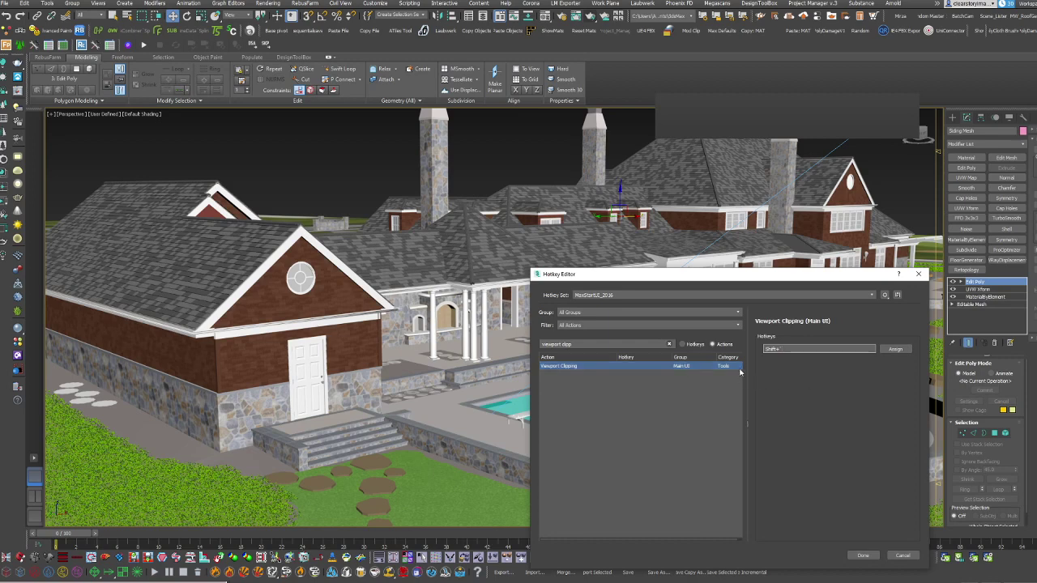
pyautogui.click(895, 349)
pyautogui.click(863, 557)
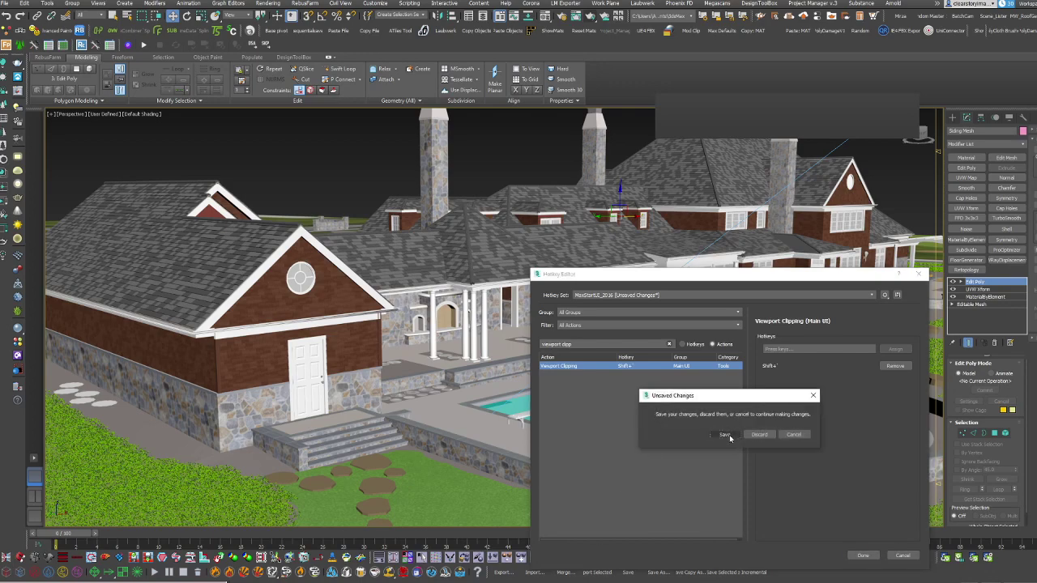
pyautogui.click(725, 435)
# Step: Move up close to the pool terrace wall's corner and turn off Viewport Clipping to show the complete stonework
pyautogui.scroll(3, 767, 367)
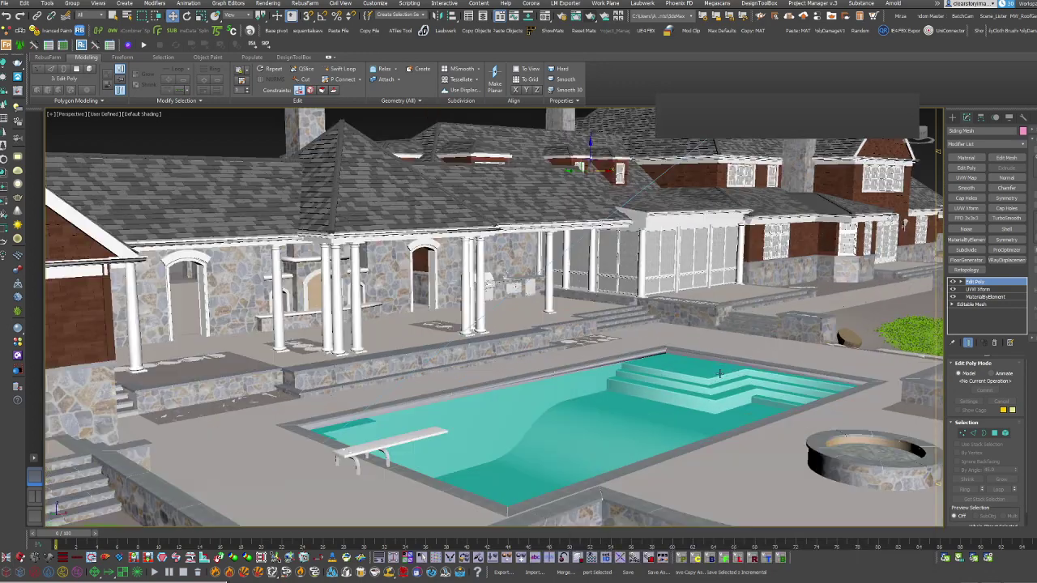
pyautogui.scroll(8, 527, 446)
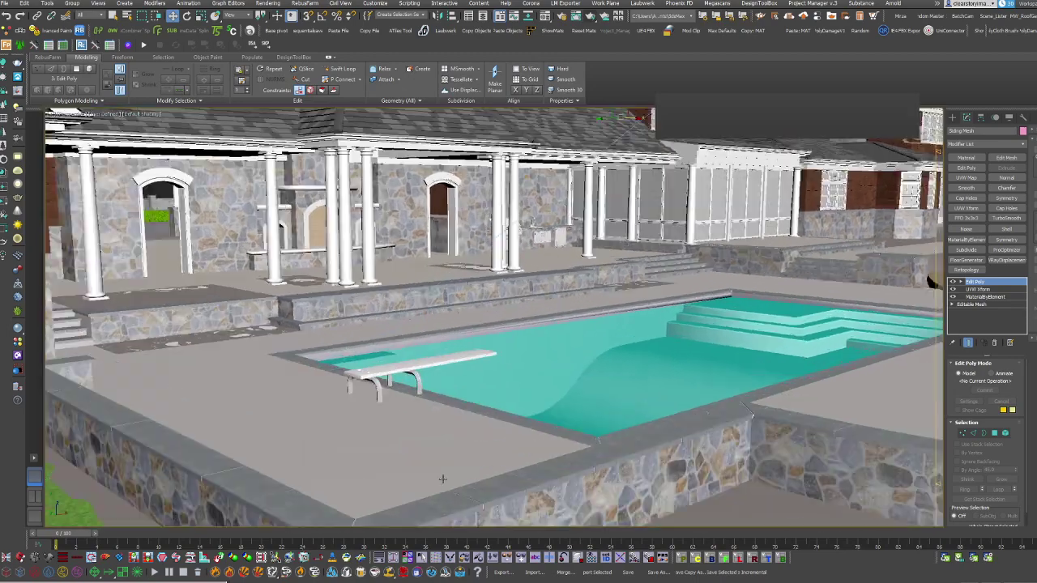
pyautogui.scroll(8, 495, 405)
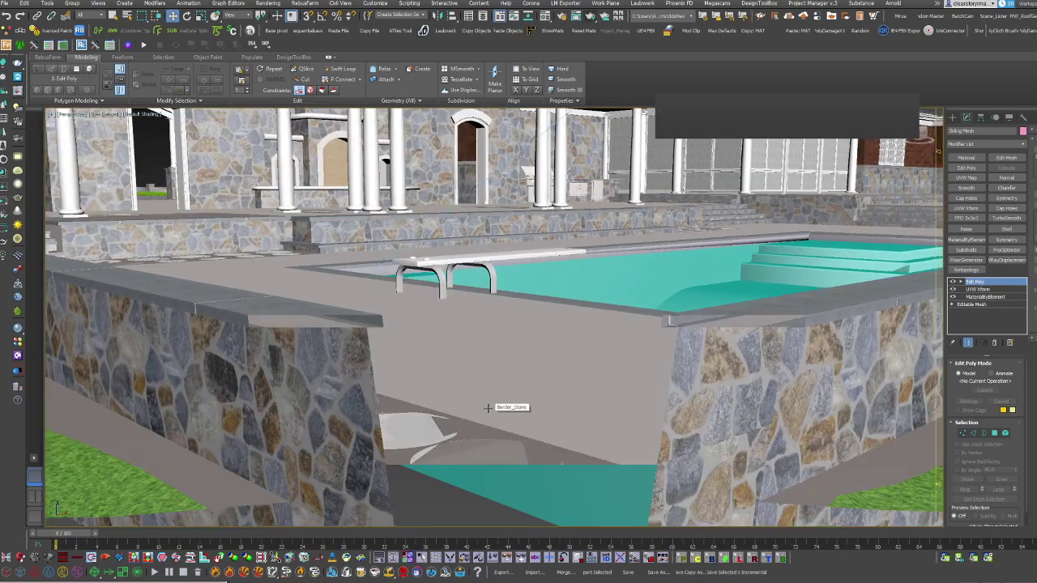
pyautogui.scroll(-1, 488, 408)
pyautogui.scroll(3, 523, 366)
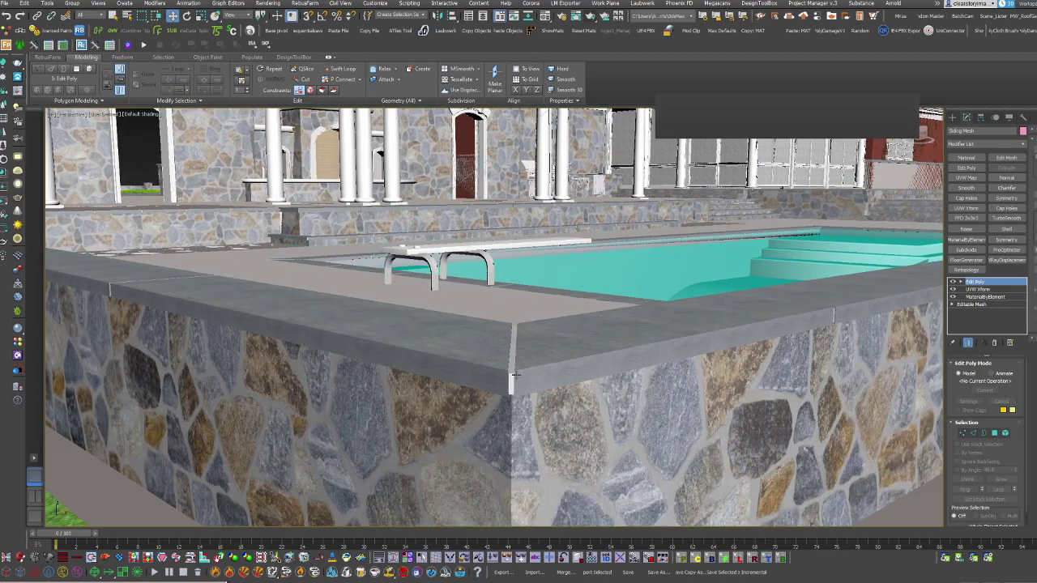
# Step: Examine the whole estate for flickering from a distance, turn Viewport Clipping back on, and recheck the roofs, facades and pool terrace up close
pyautogui.scroll(-8, 535, 380)
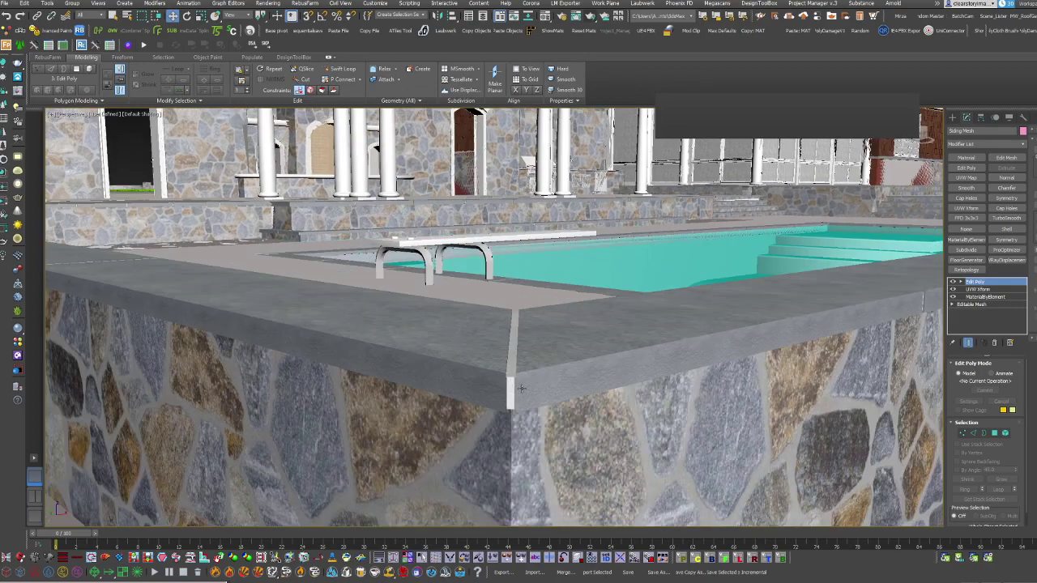
pyautogui.scroll(-3, 512, 396)
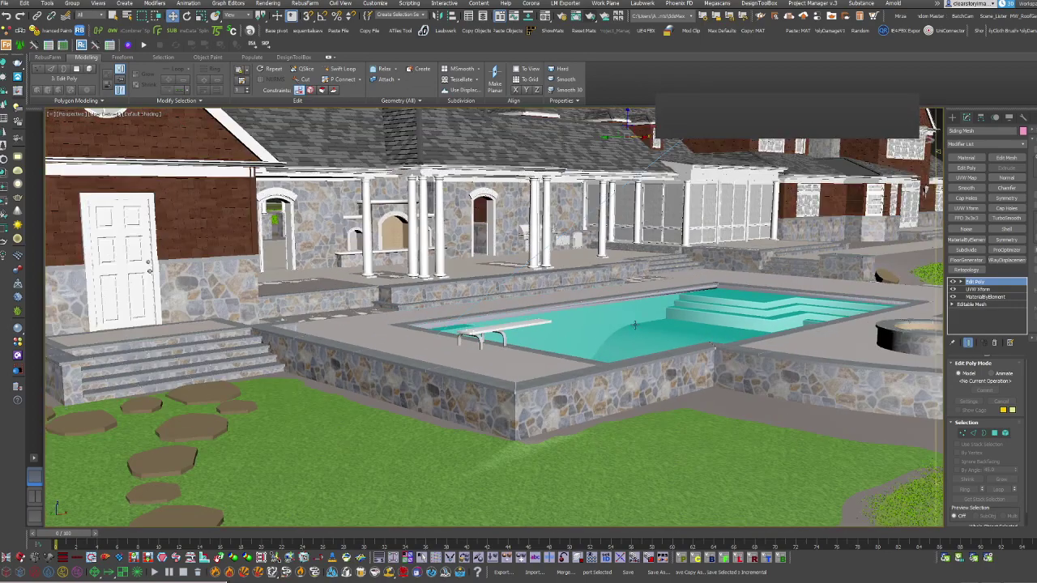
pyautogui.scroll(-10, 640, 322)
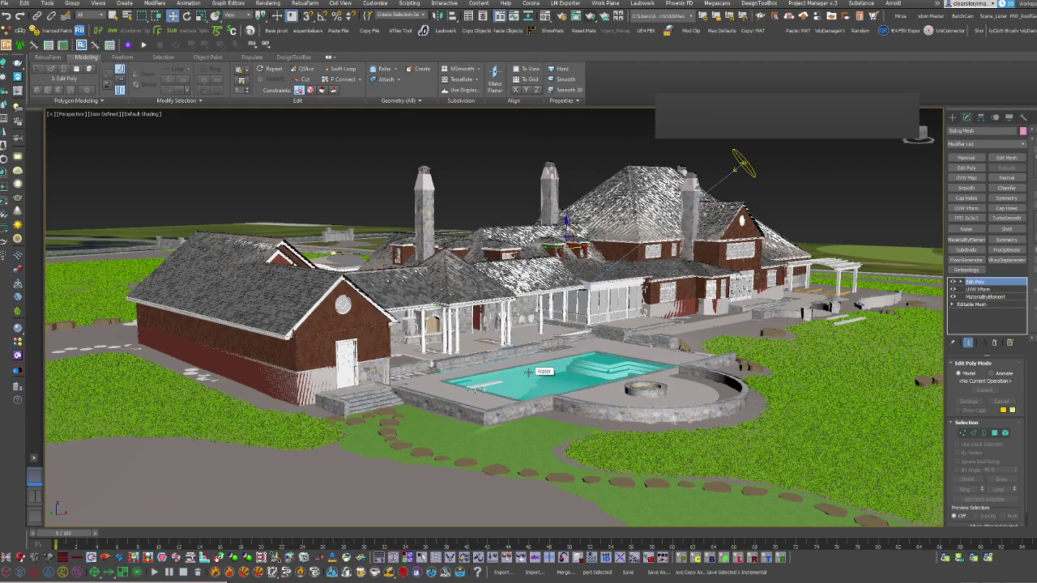
pyautogui.scroll(-10, 536, 352)
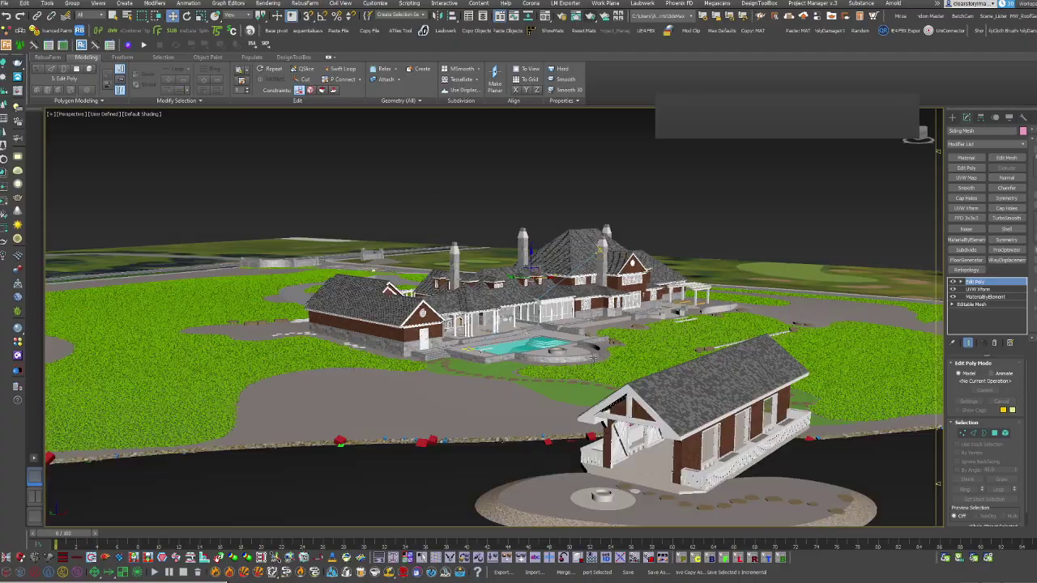
pyautogui.keyDown('alt'); pyautogui.moveTo(593, 358); pyautogui.dragTo(388, 317, button='middle'); pyautogui.keyUp('alt')
pyautogui.scroll(5, 388, 318)
pyautogui.scroll(10, 380, 316)
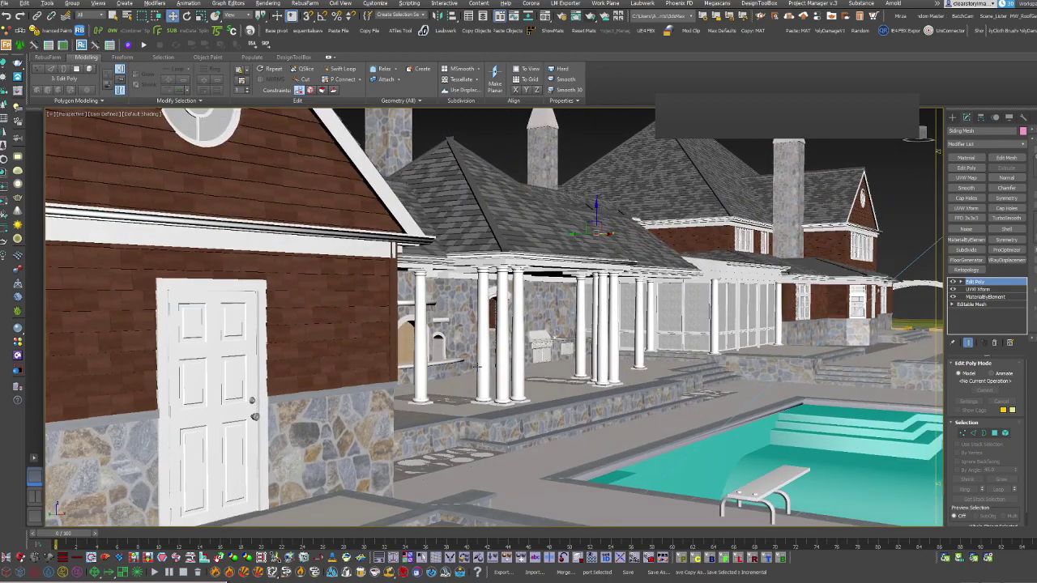
pyautogui.scroll(-5, 479, 369)
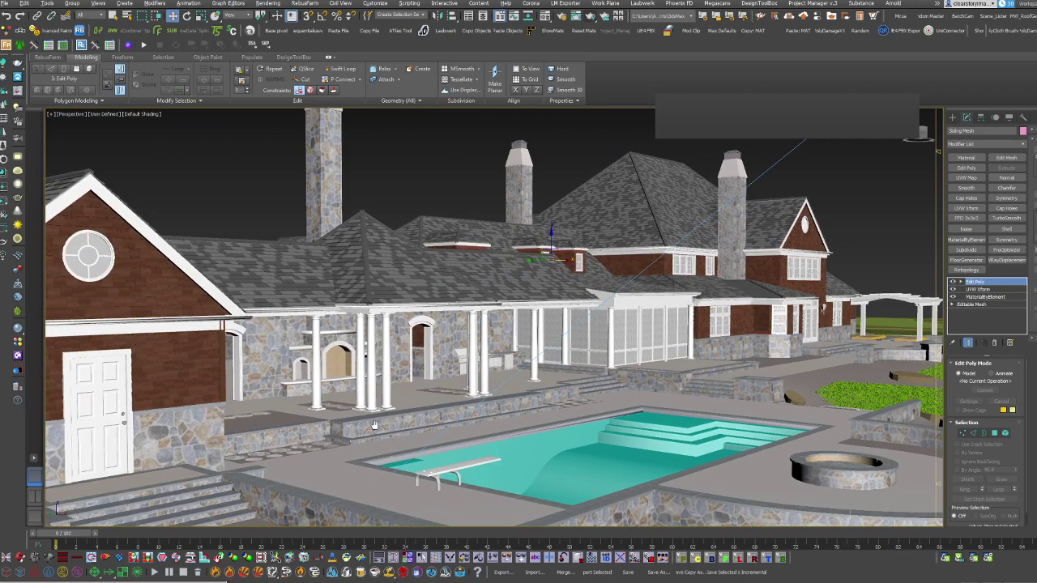
pyautogui.scroll(-3, 374, 425)
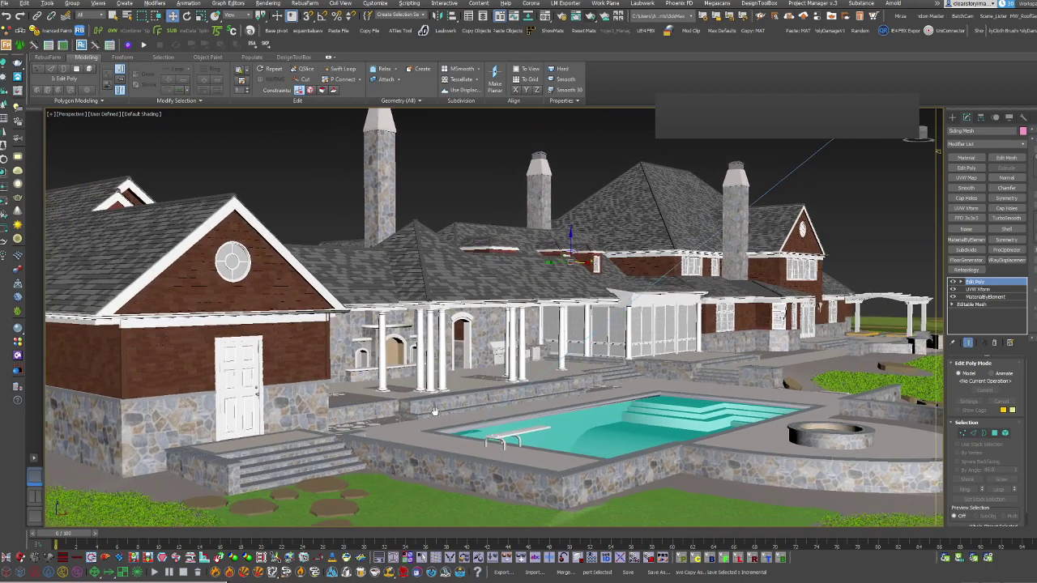